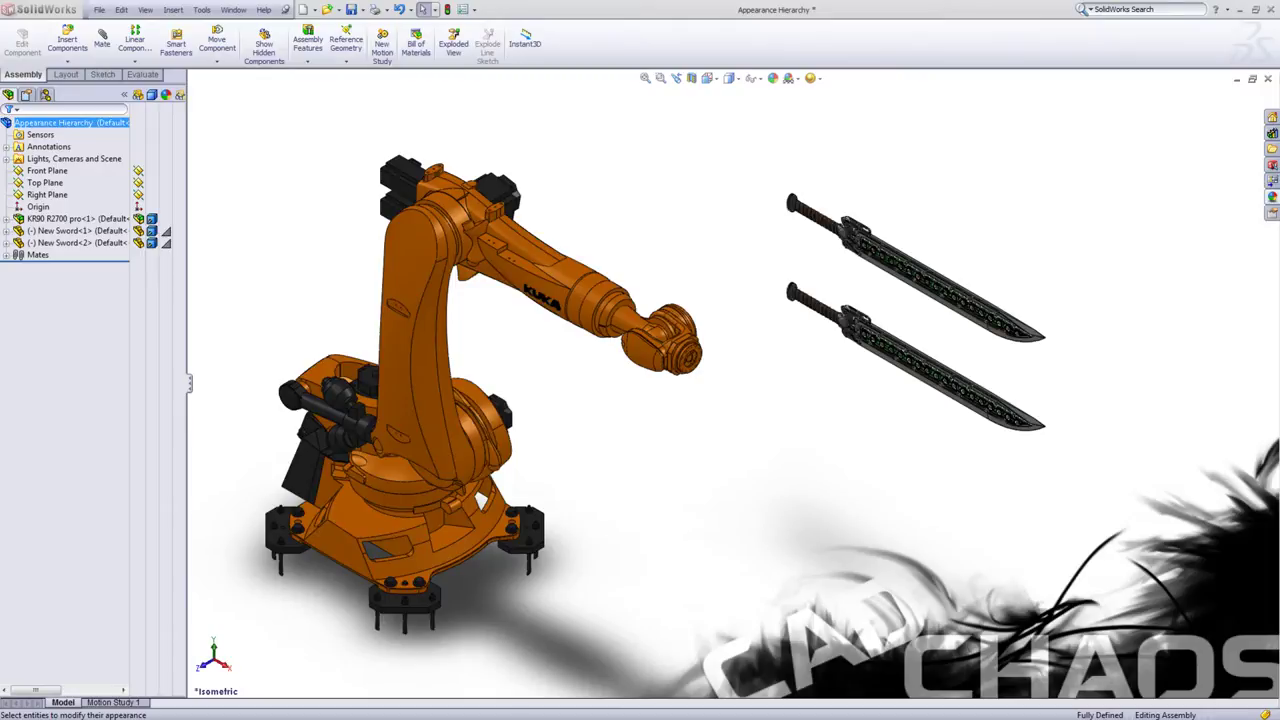
Switch from the robot assembly to the New Sword part document.
key(ctrl+Tab)
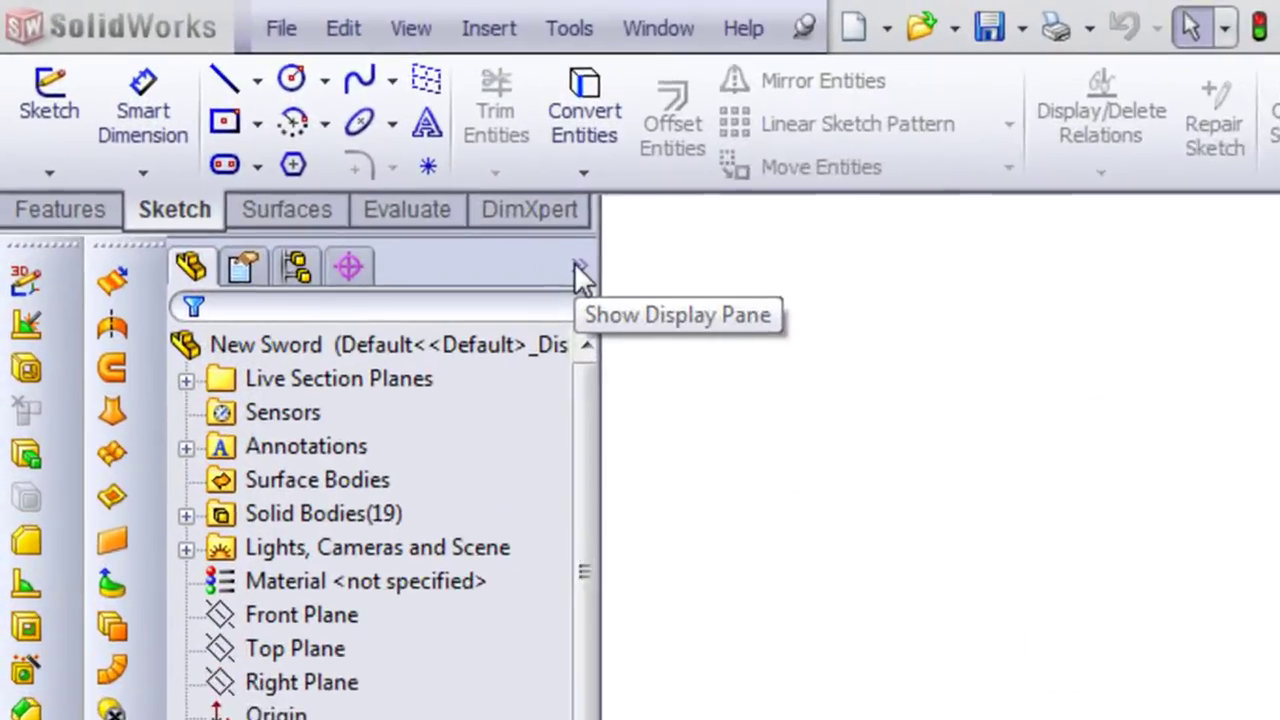
Show the Display Pane appearance columns and select the whole New Sword part.
click(205, 96)
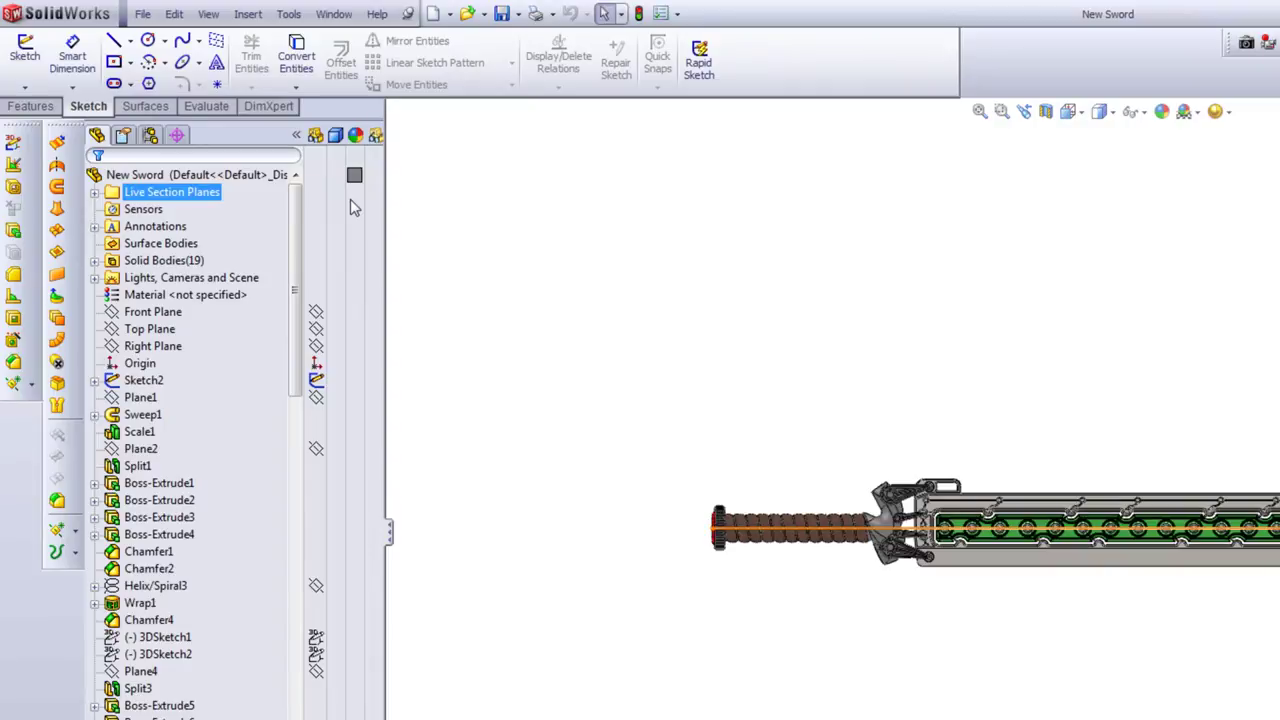
click(195, 178)
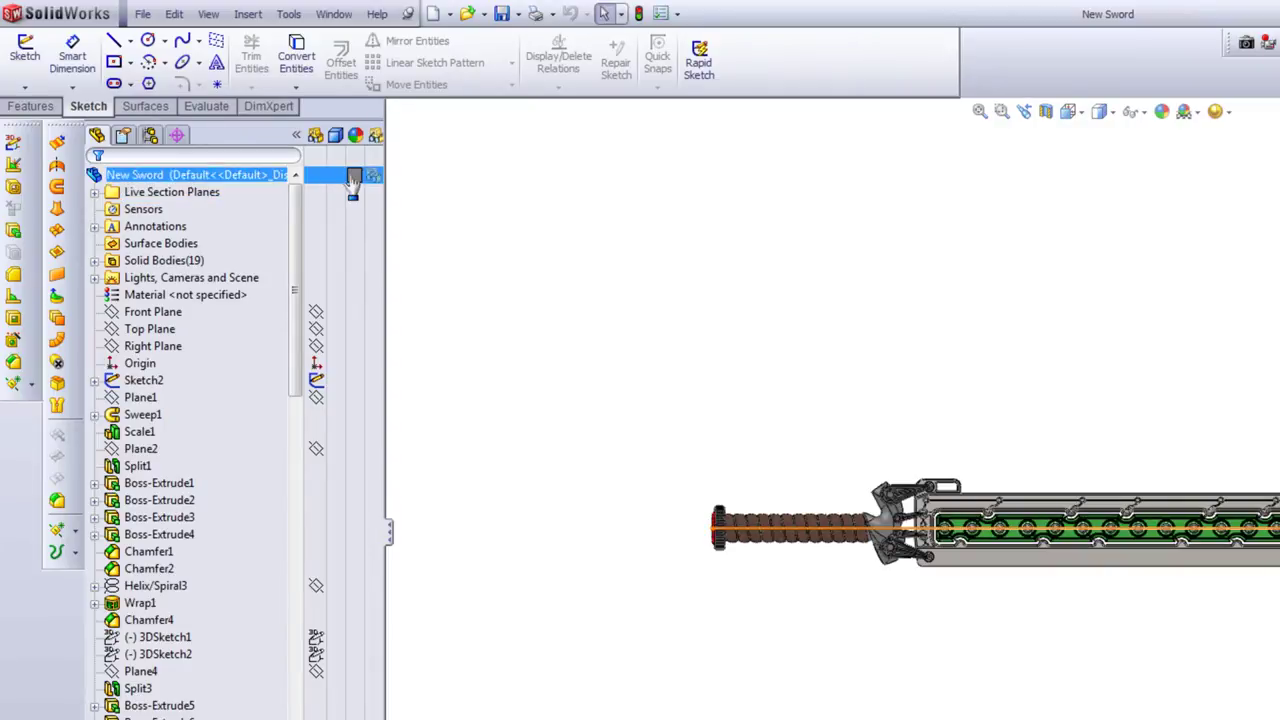
mouse_move(353, 180)
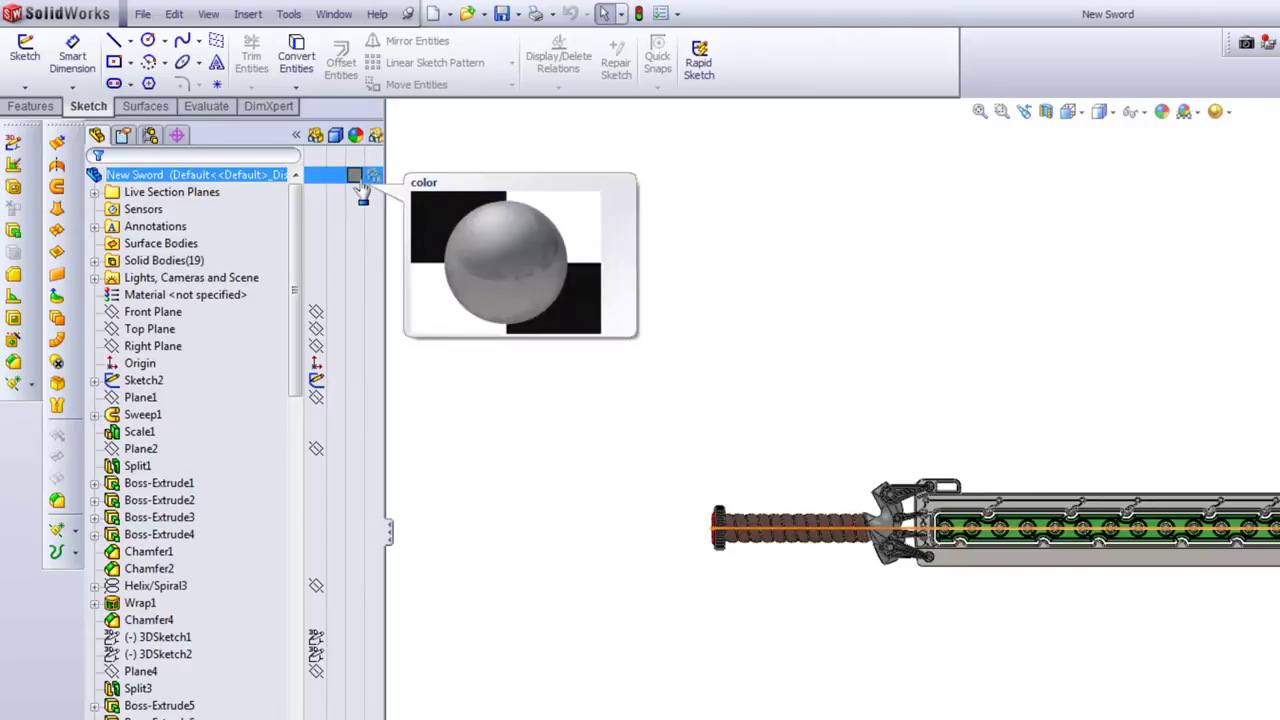
Expand Solid Bodies(19) and inspect Fillet10, Mirror5[1], Mirror5[5] and Mirror5[8].
click(94, 261)
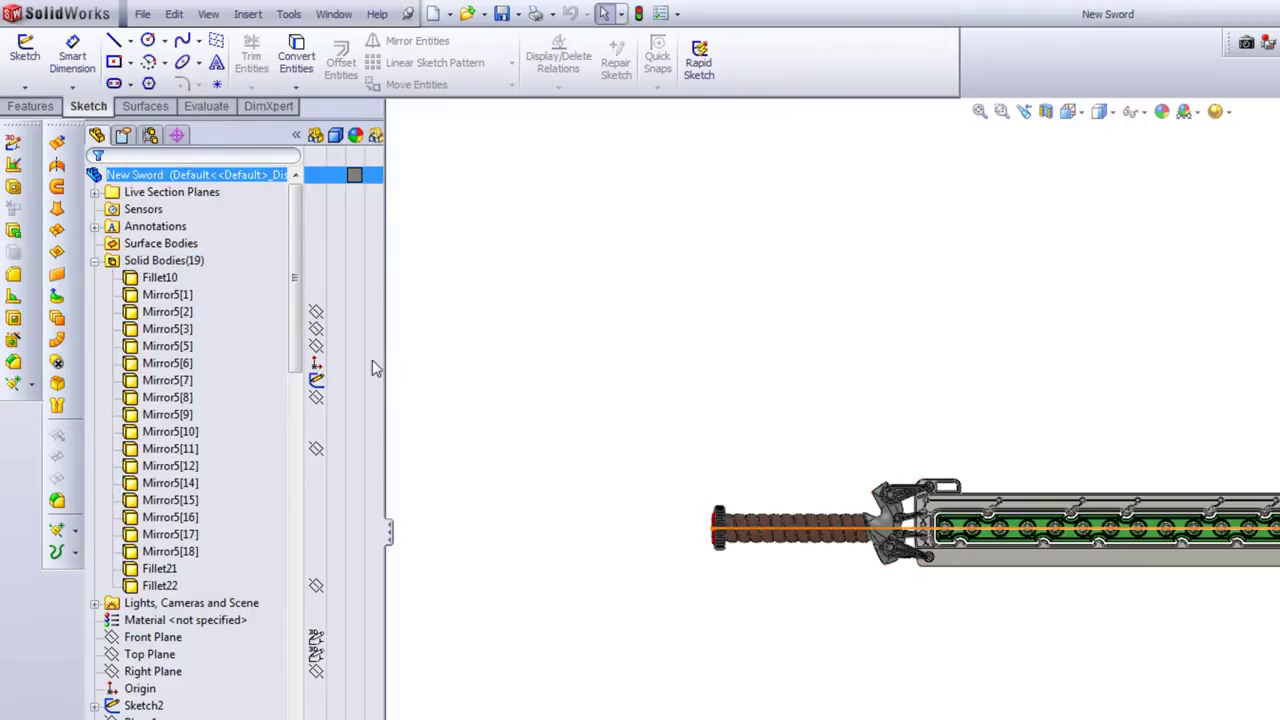
click(356, 279)
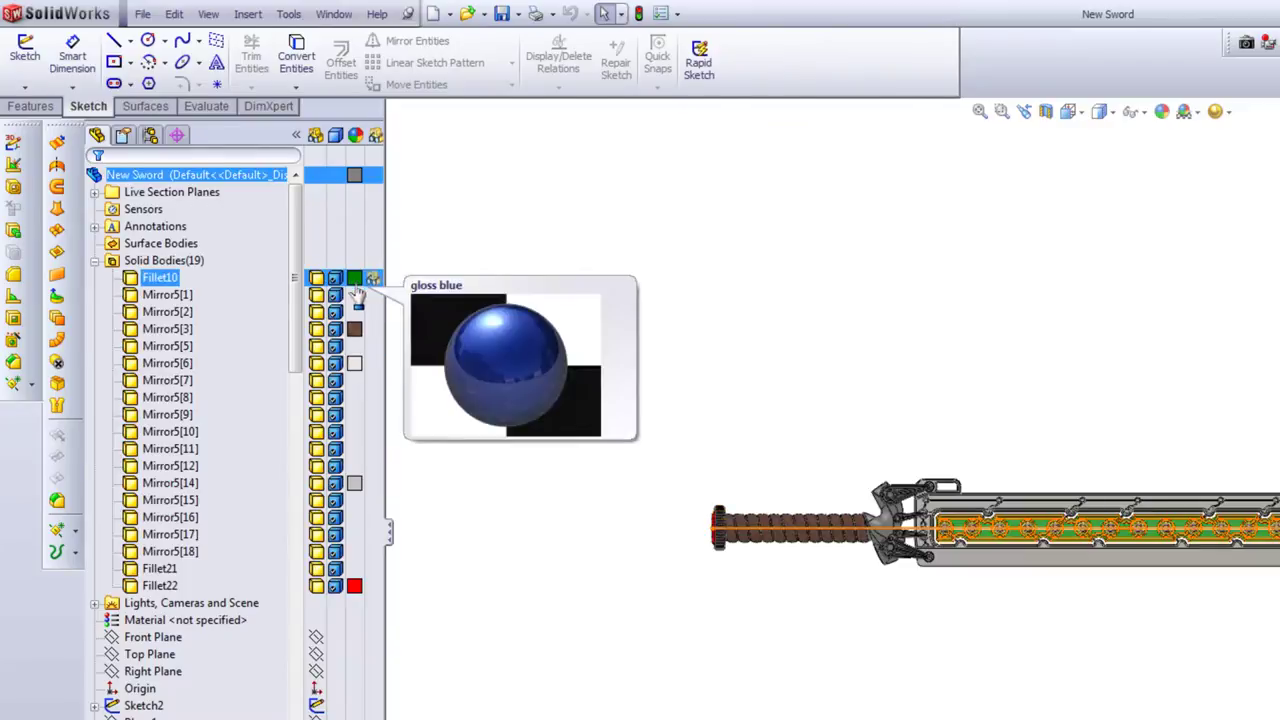
click(360, 298)
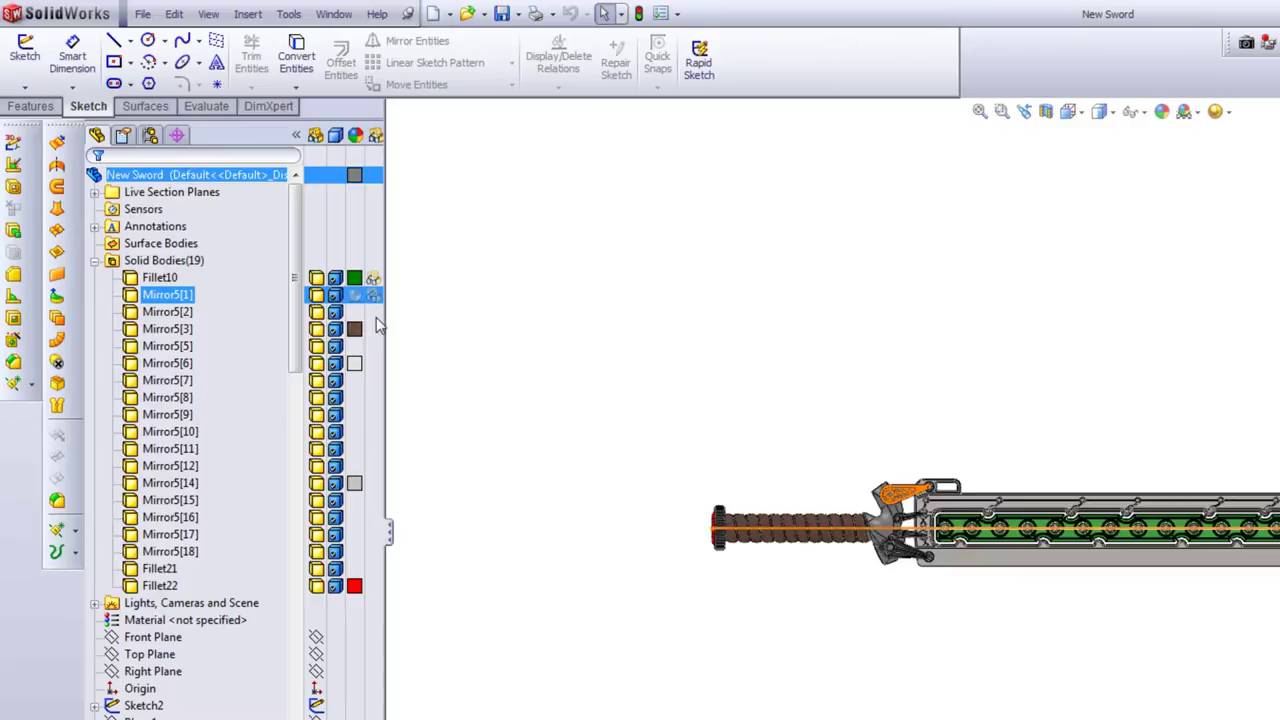
click(308, 347)
click(301, 404)
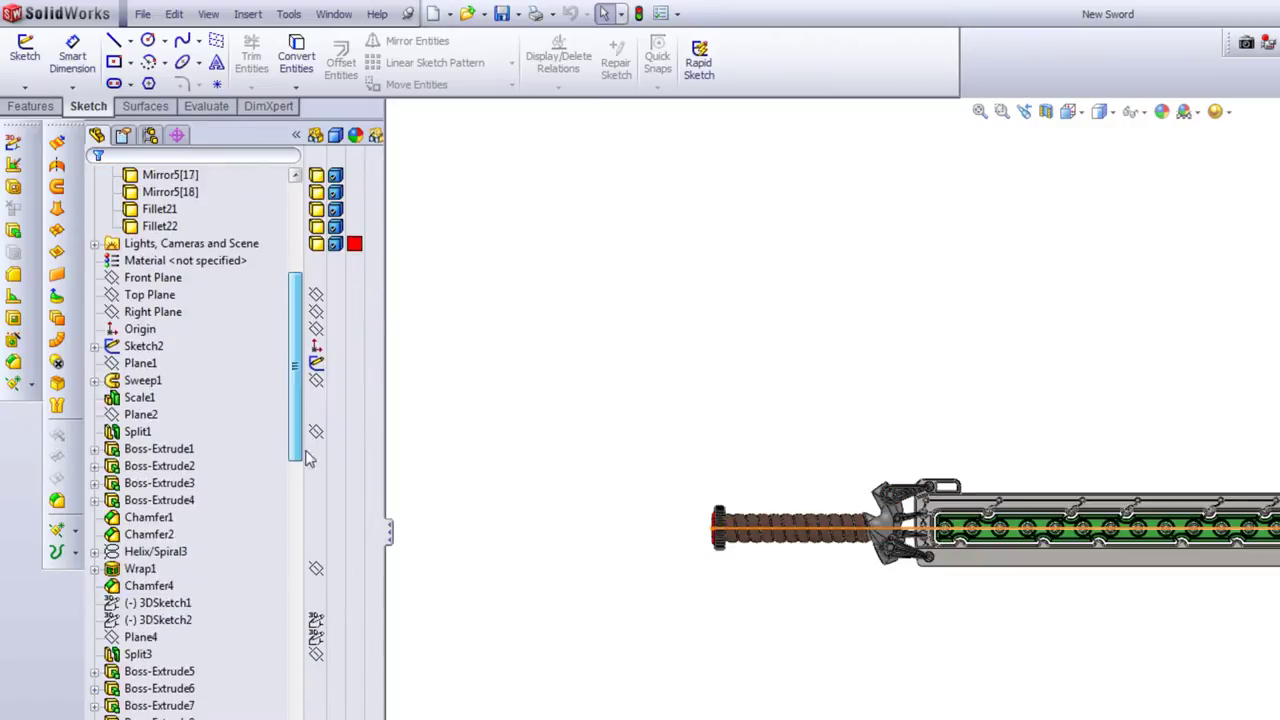
click(297, 684)
drag(293, 690, 308, 247)
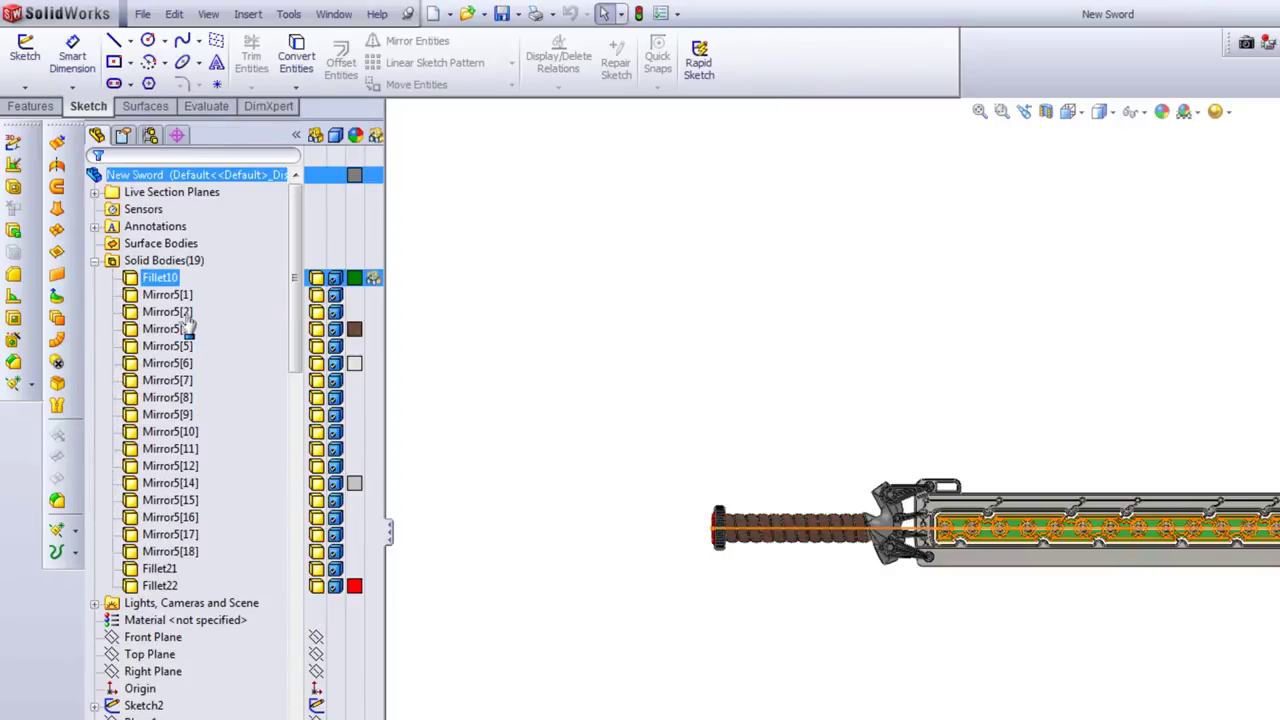
click(161, 279)
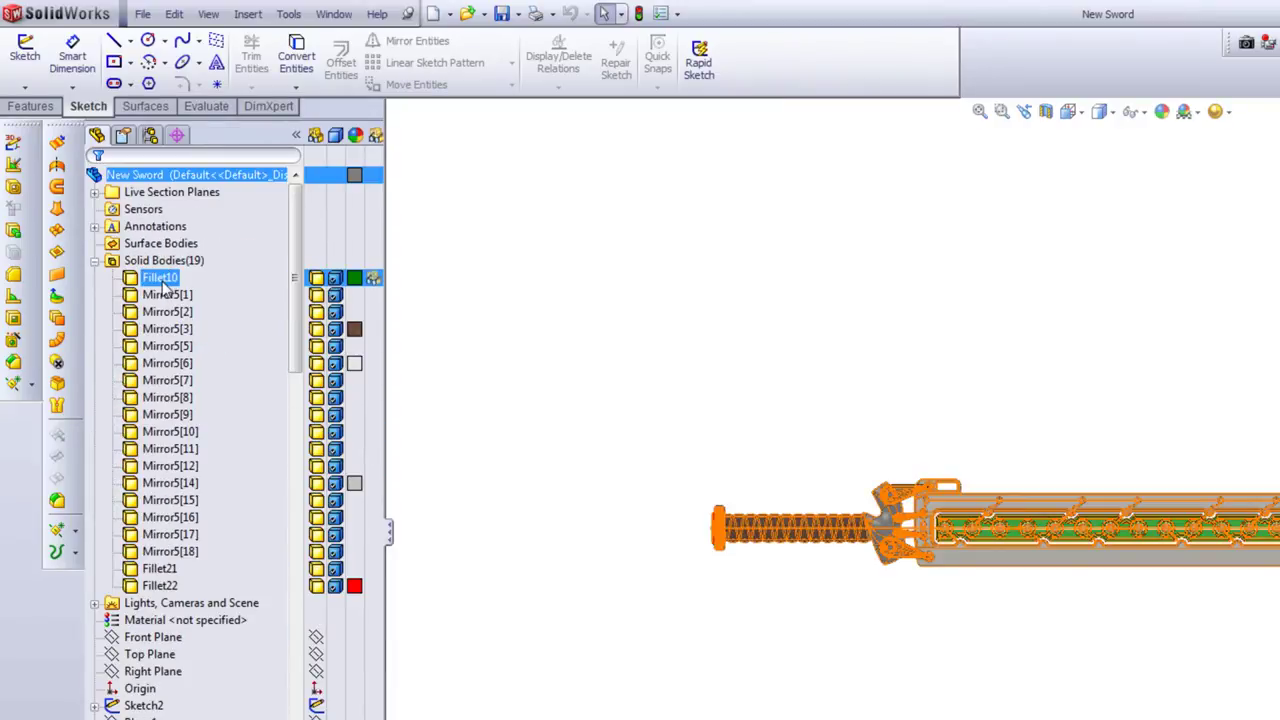
click(162, 281)
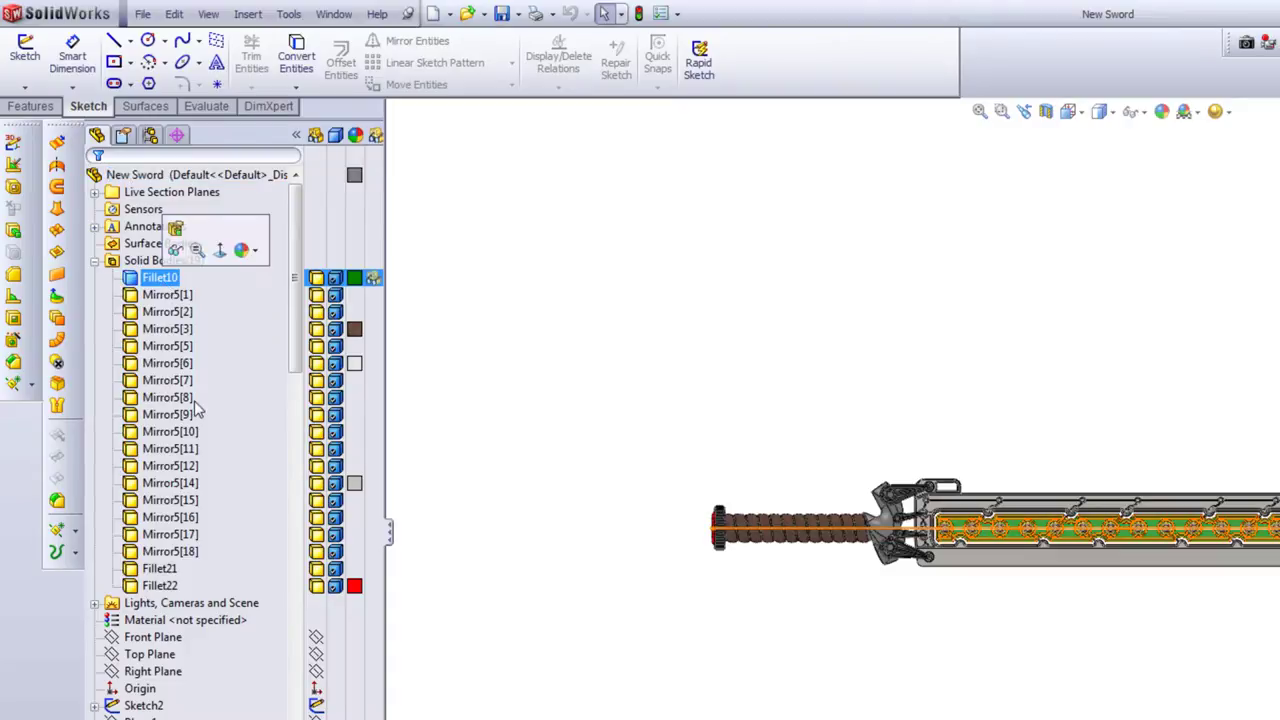
ctrl+click(196, 400)
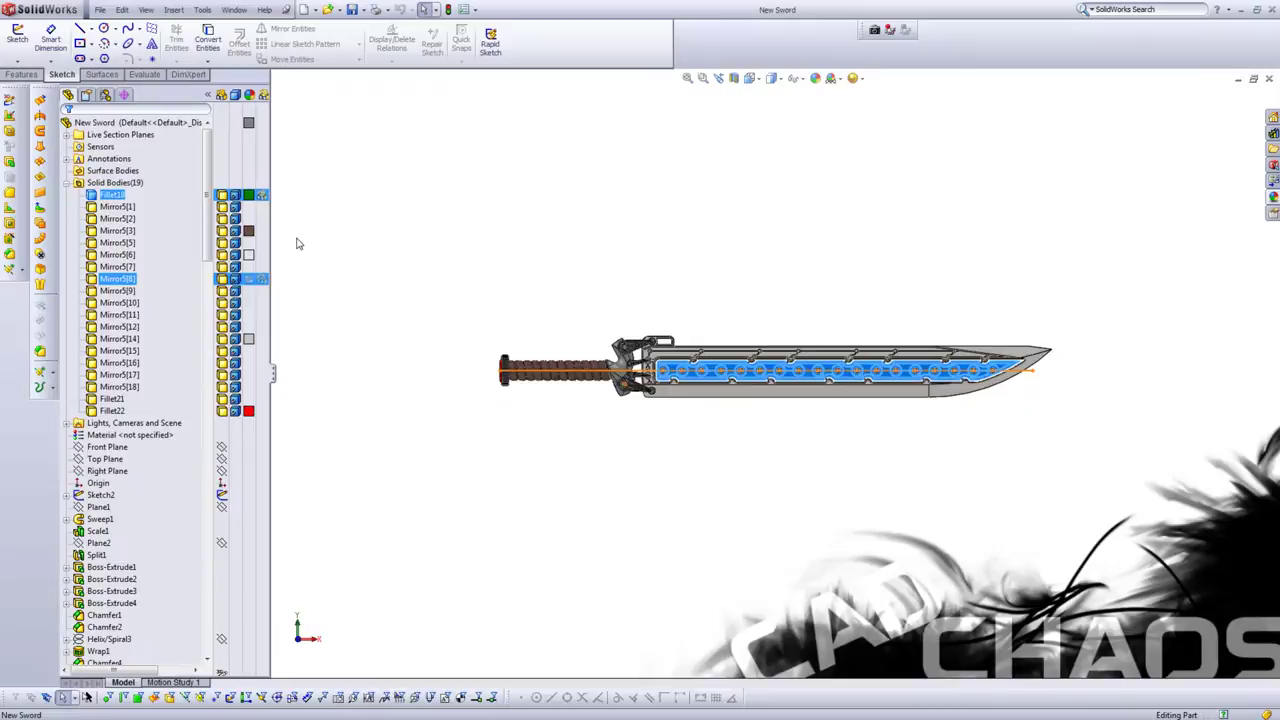
scroll(495, 370, up, 10)
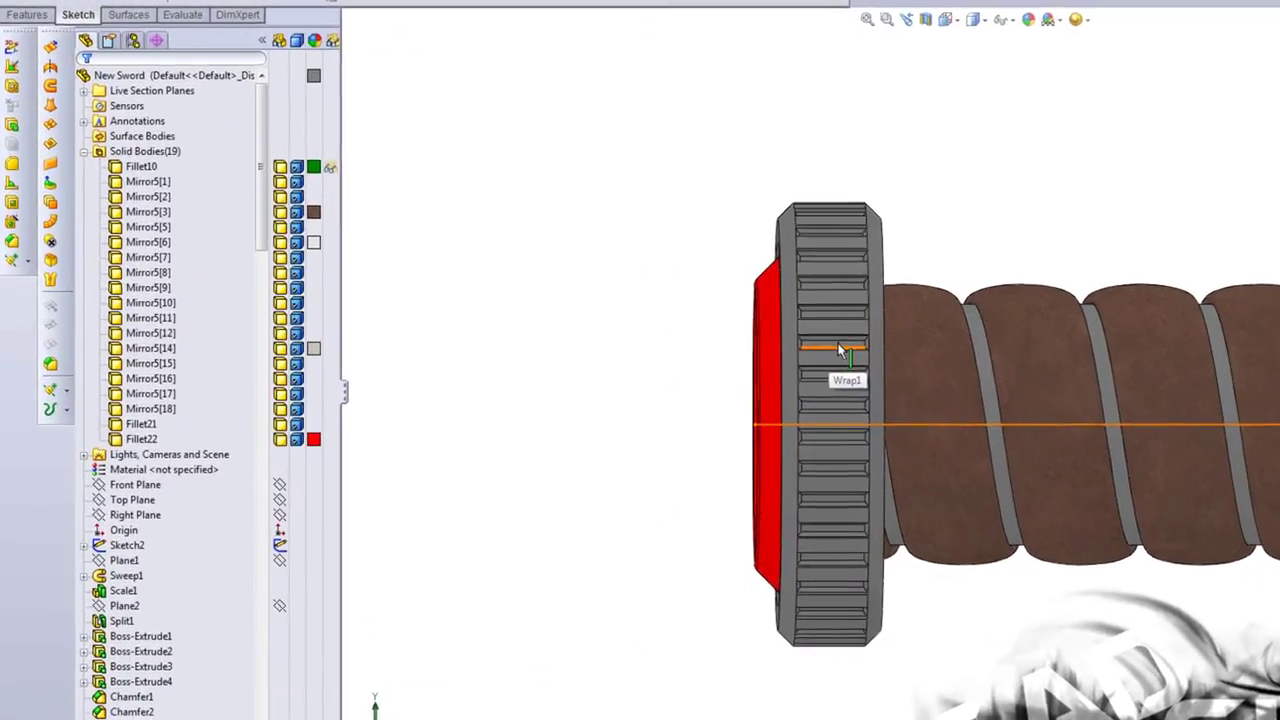
right_click(840, 358)
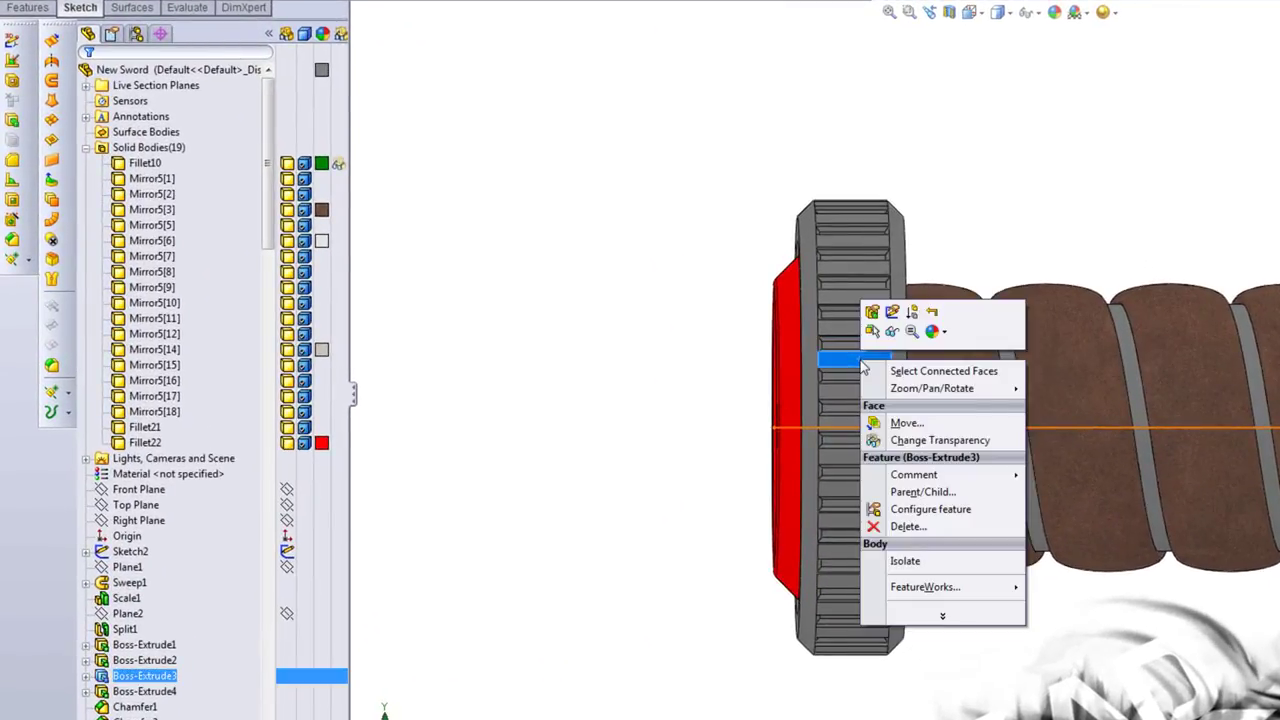
click(945, 335)
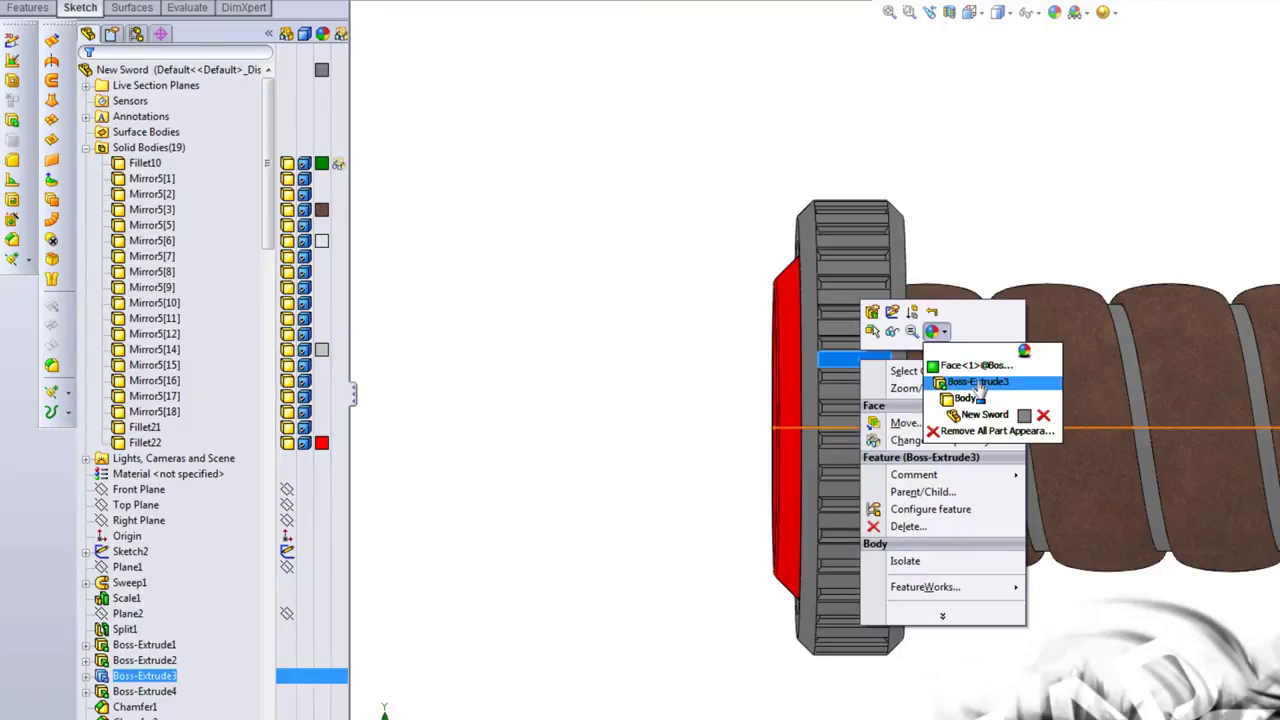
click(1025, 410)
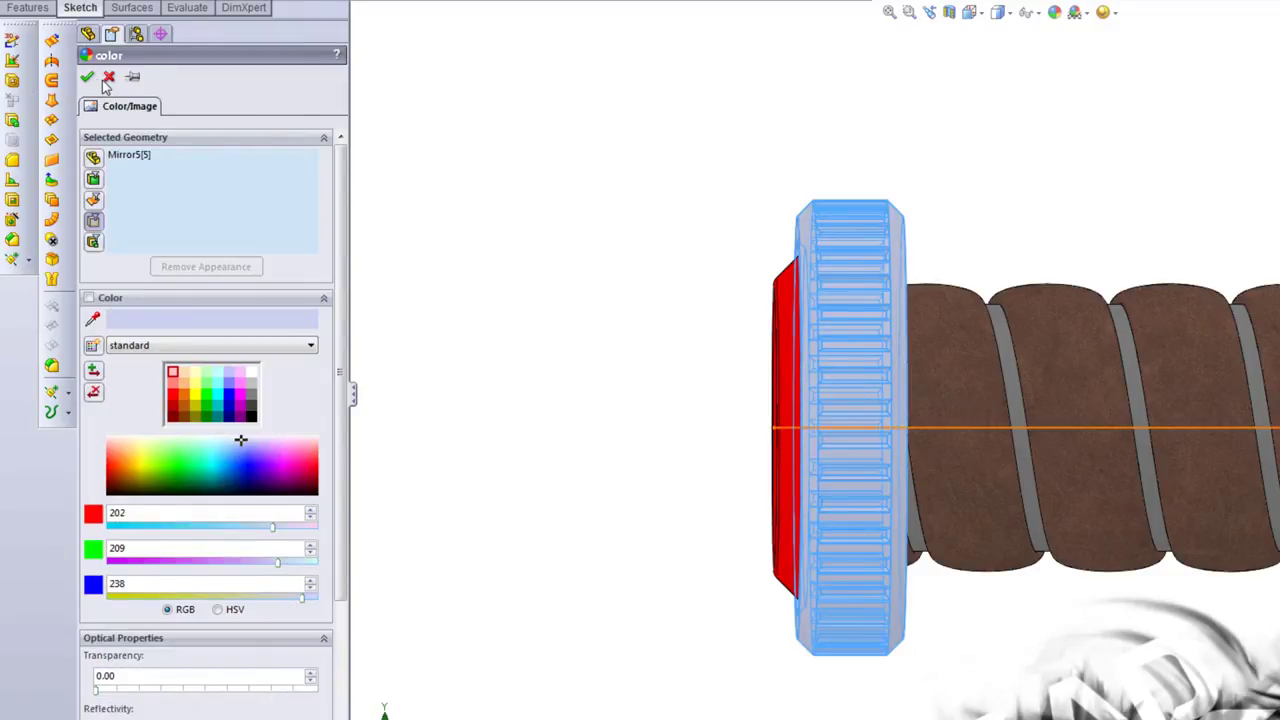
click(108, 77)
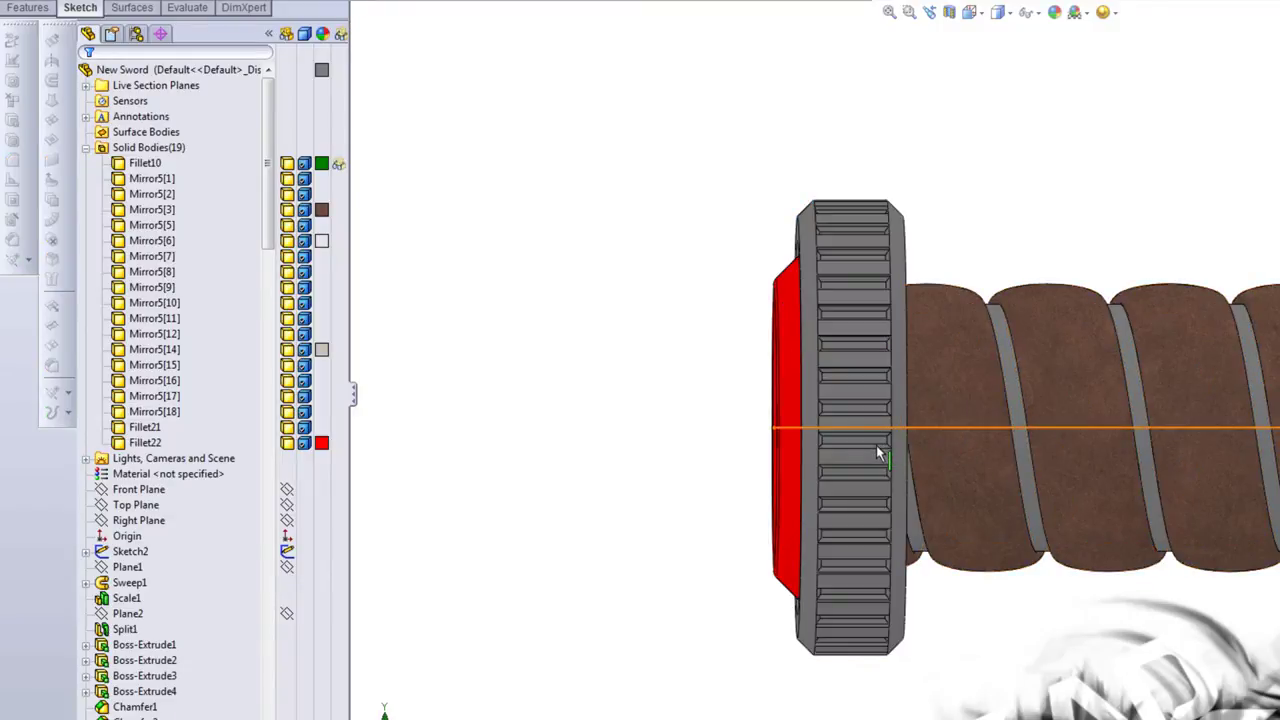
scroll(880, 456, up, 1)
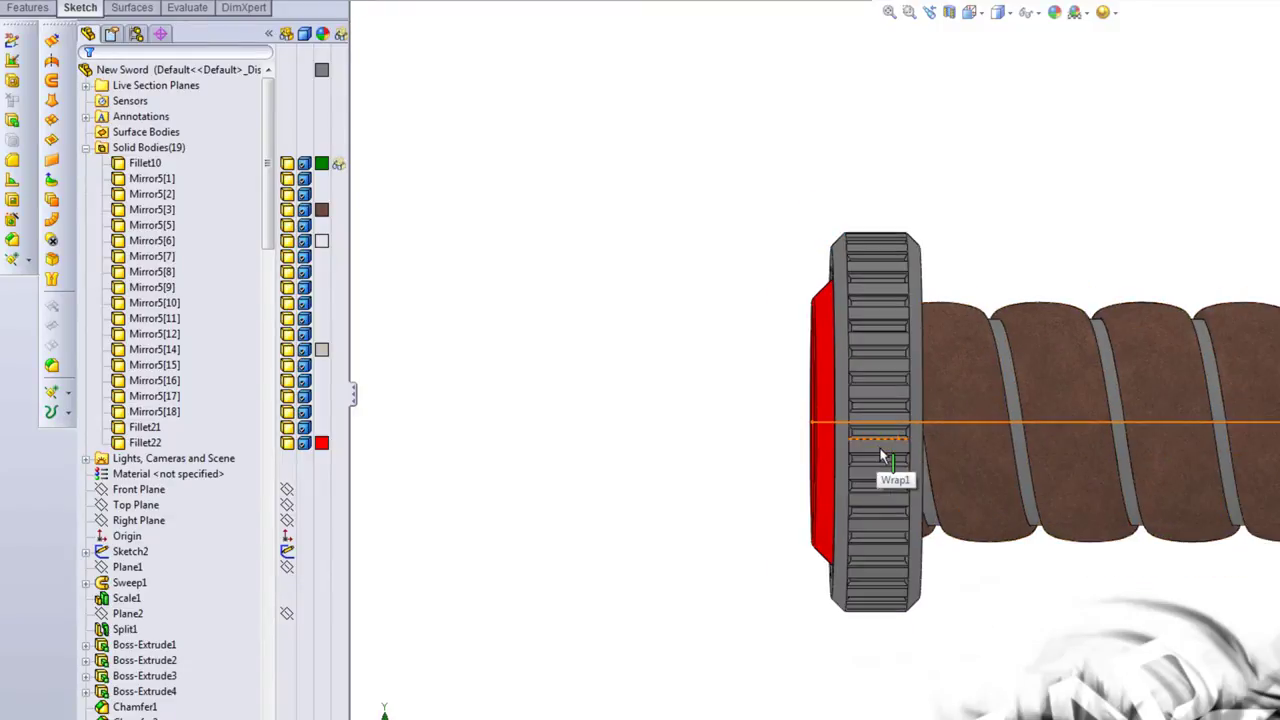
scroll(900, 450, down, 3)
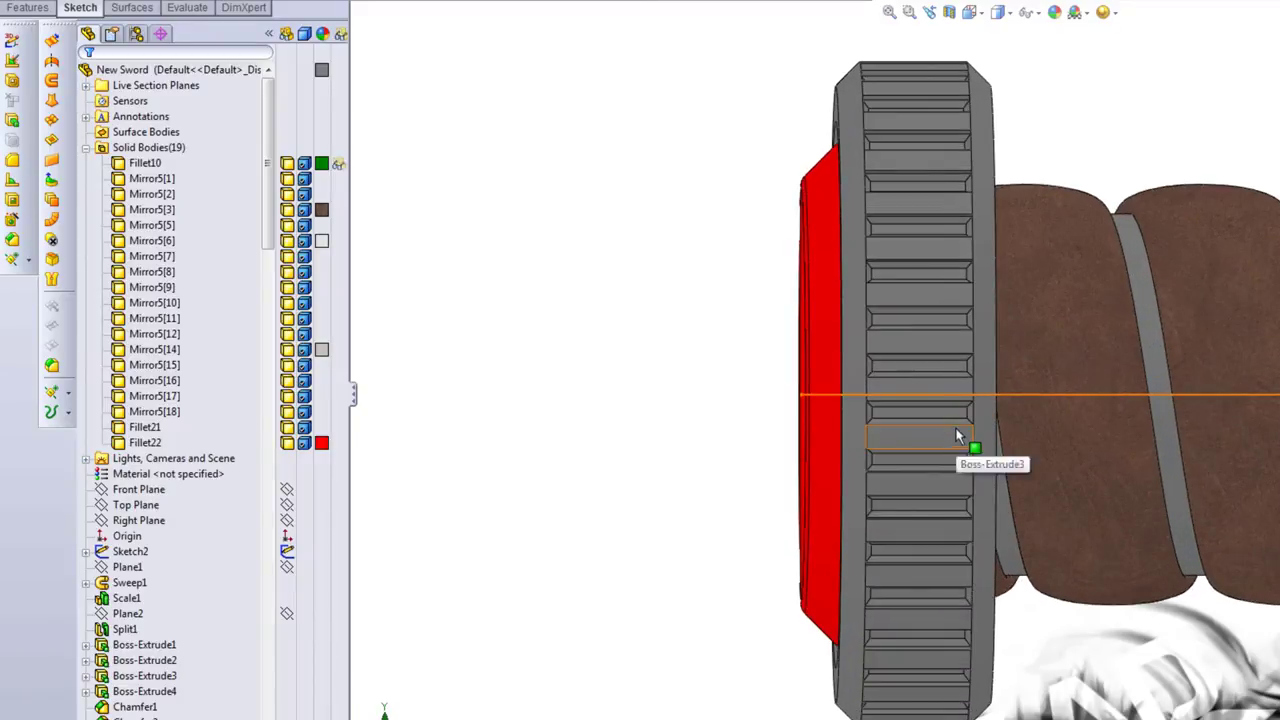
scroll(958, 433, down, 1)
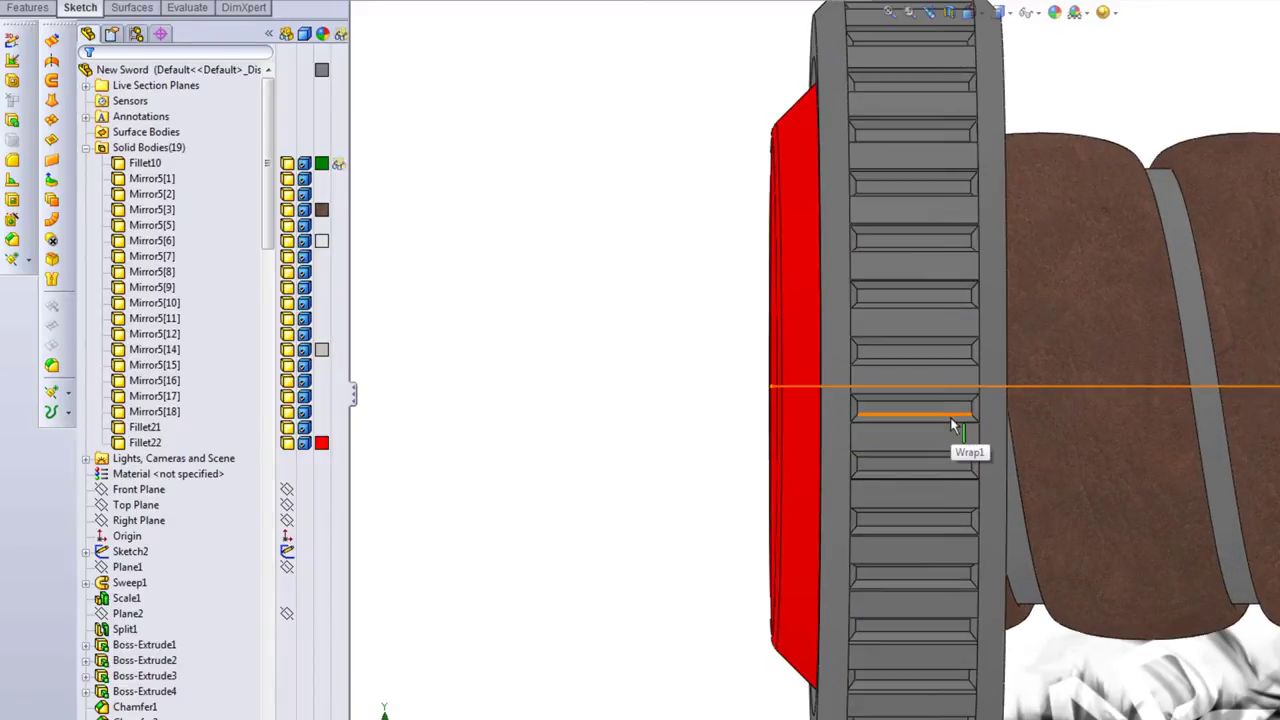
right_click(952, 425)
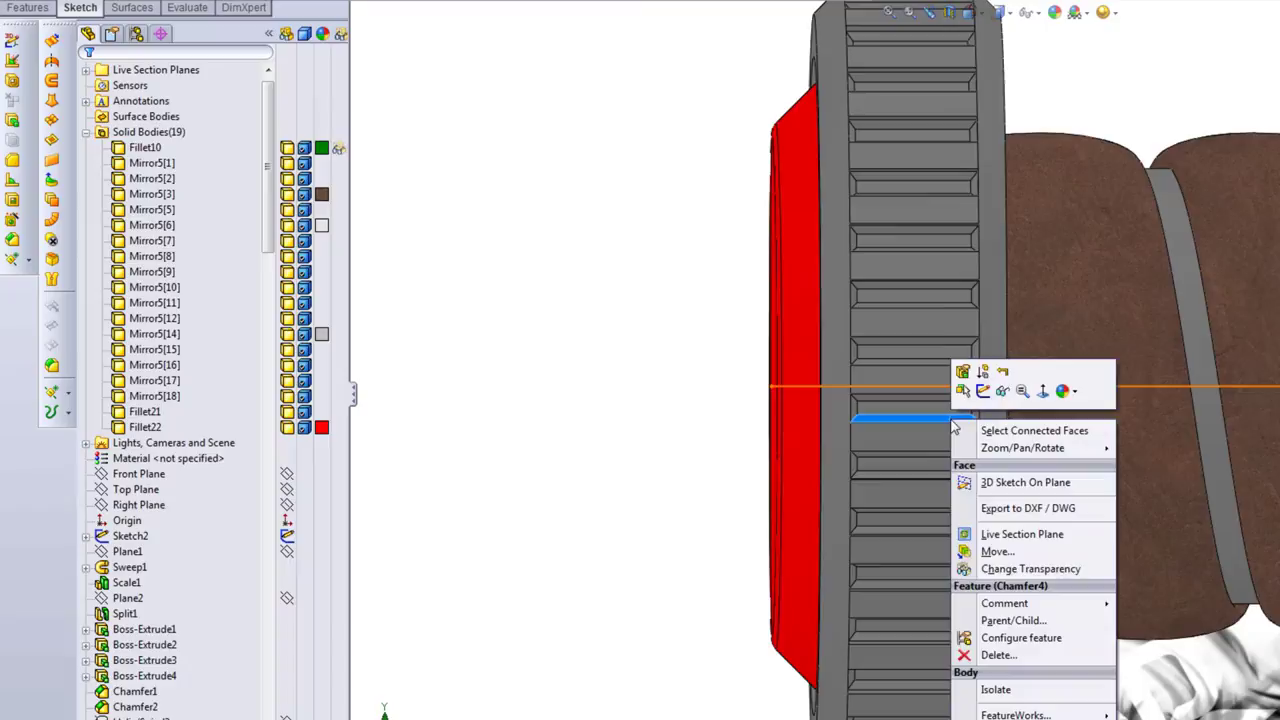
click(1074, 392)
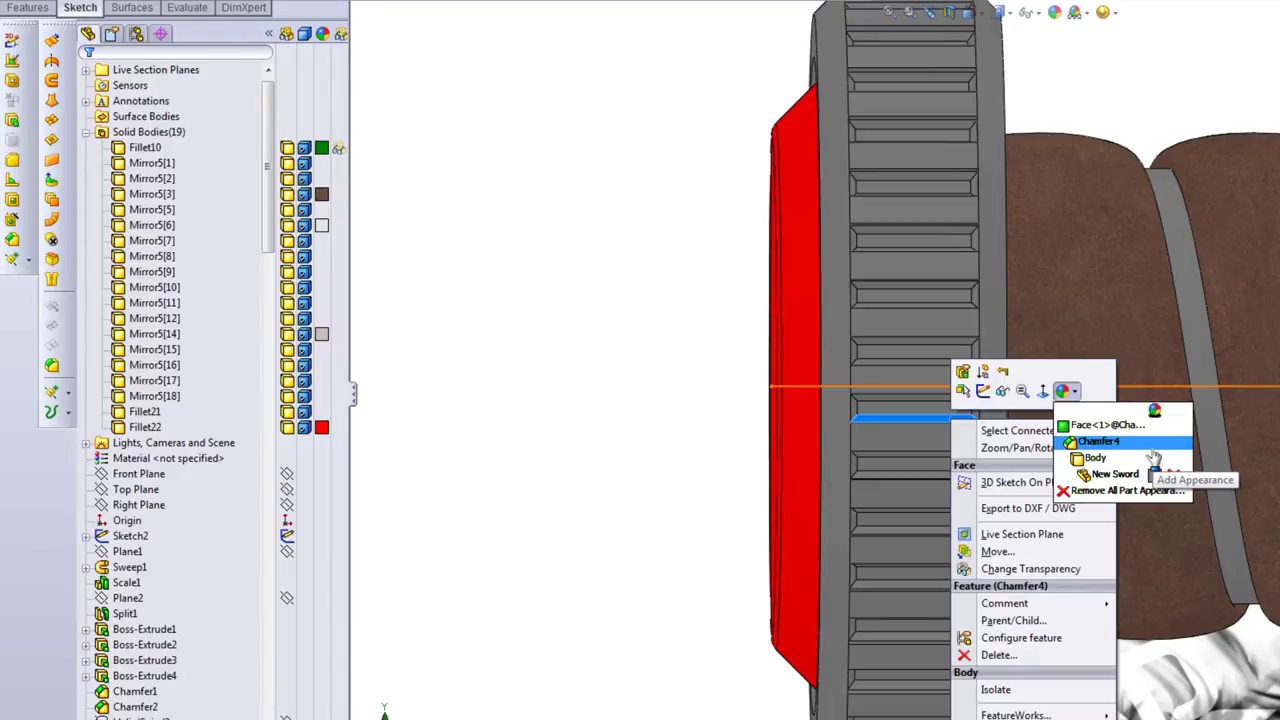
click(730, 490)
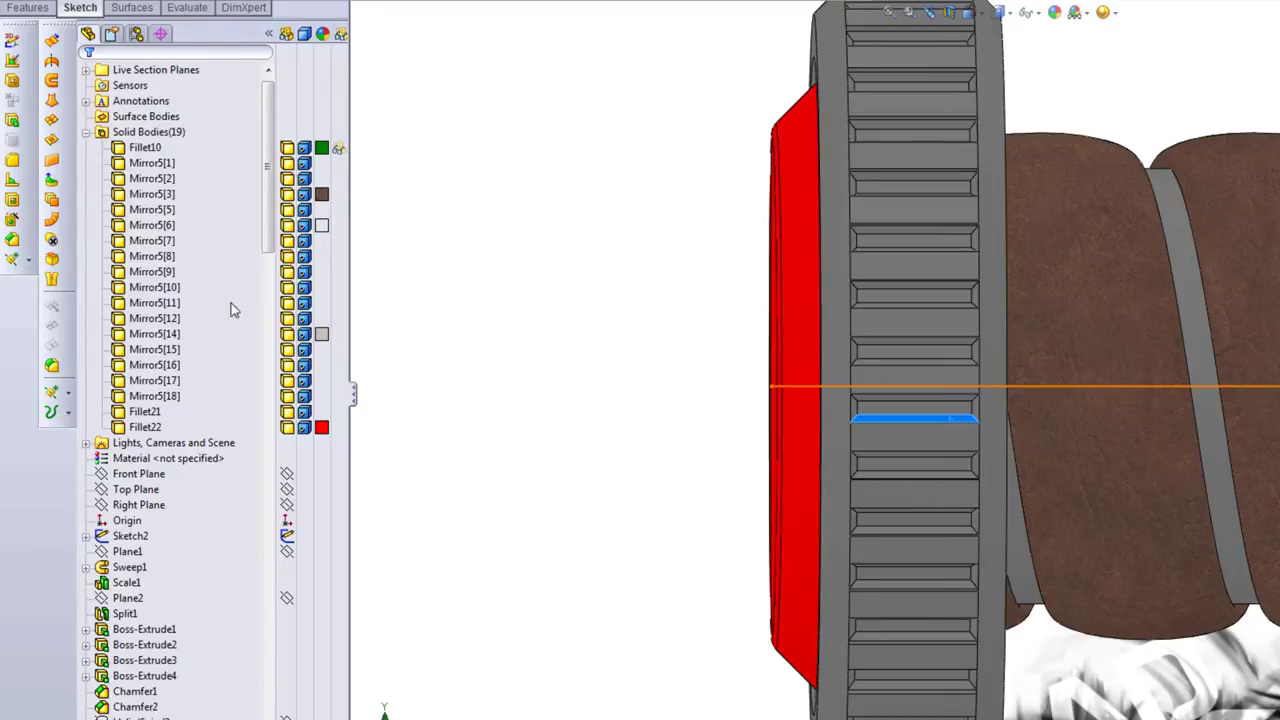
Colour the Chamfer4 feature blue (RGB 0, 0, 255) from its Appearance options.
click(325, 59)
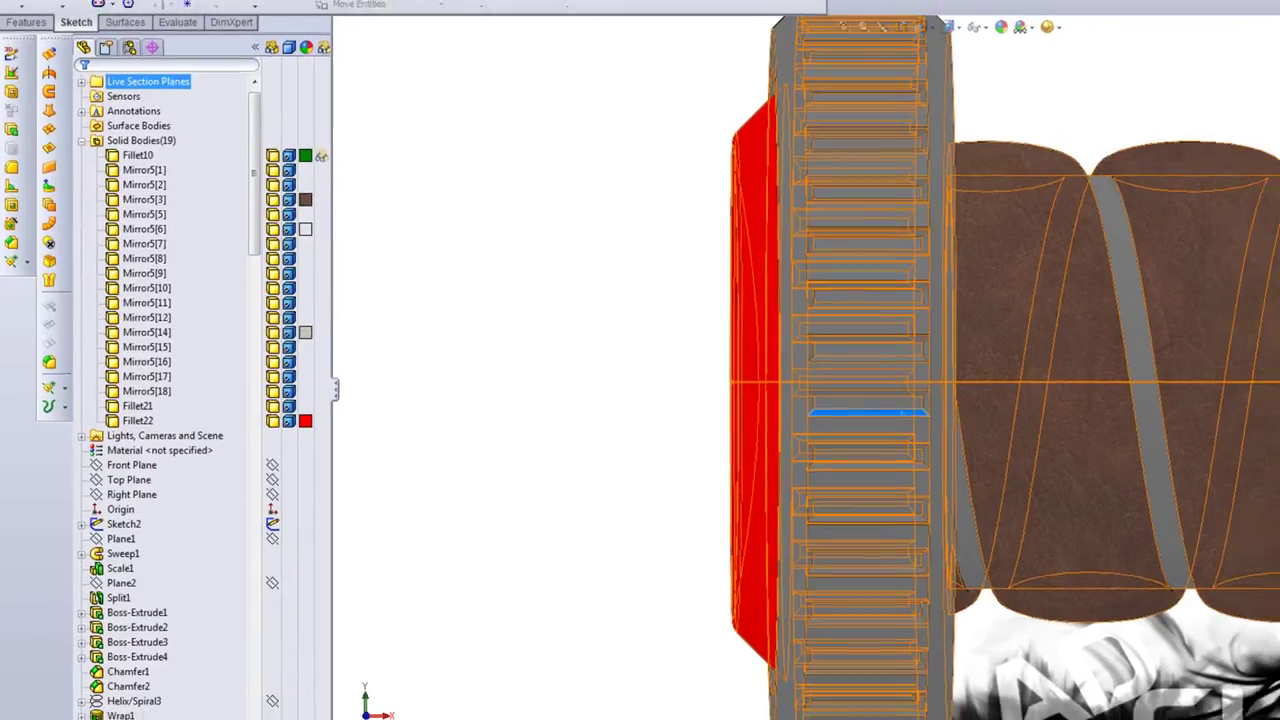
click(104, 651)
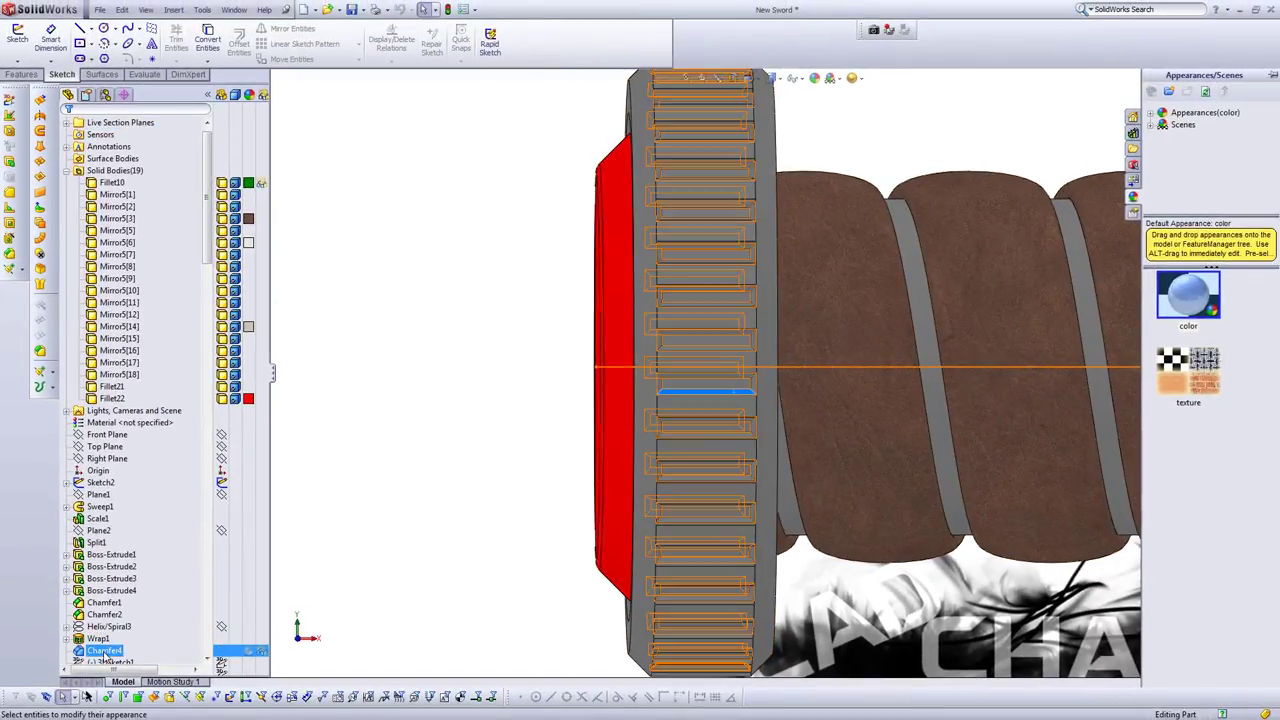
right_click(253, 655)
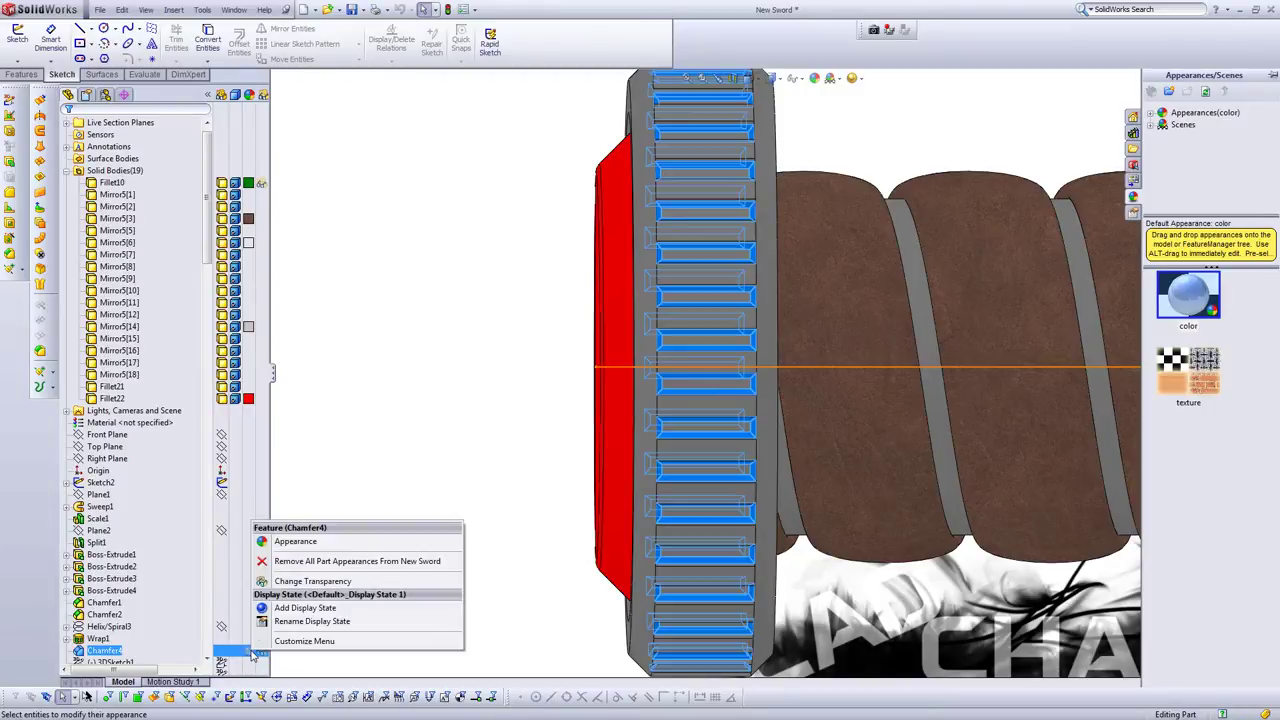
click(297, 547)
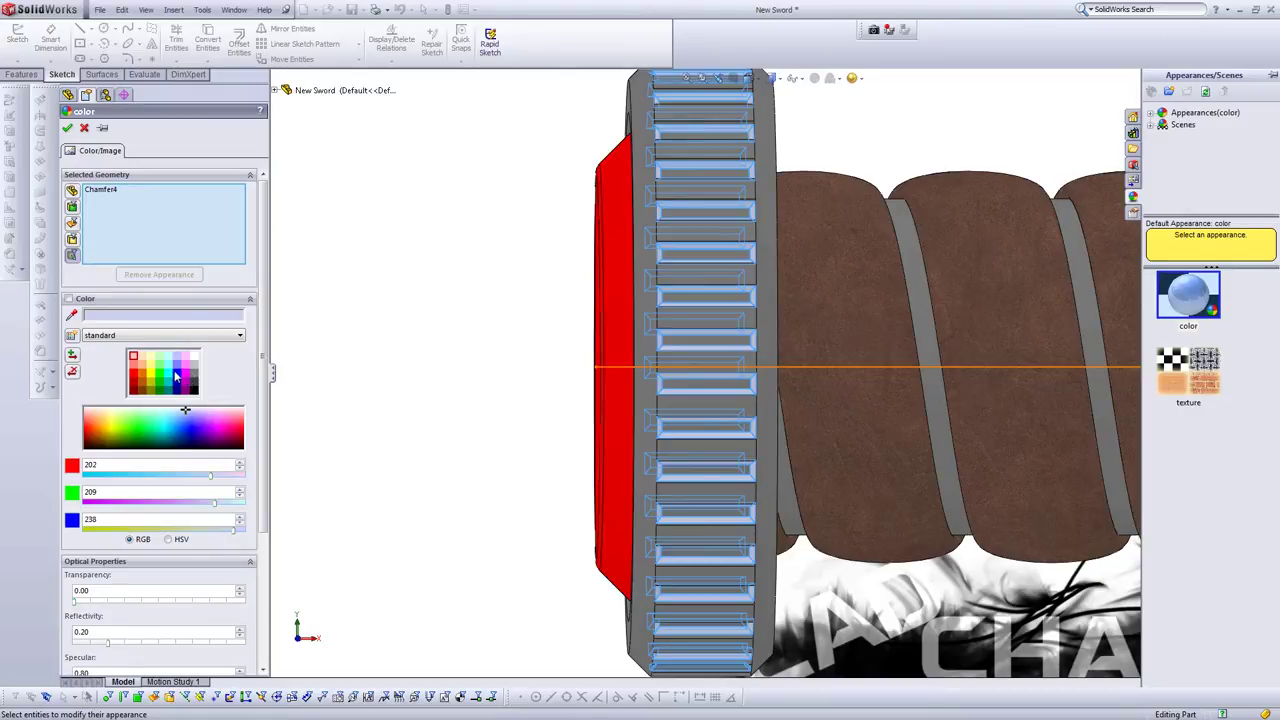
click(176, 373)
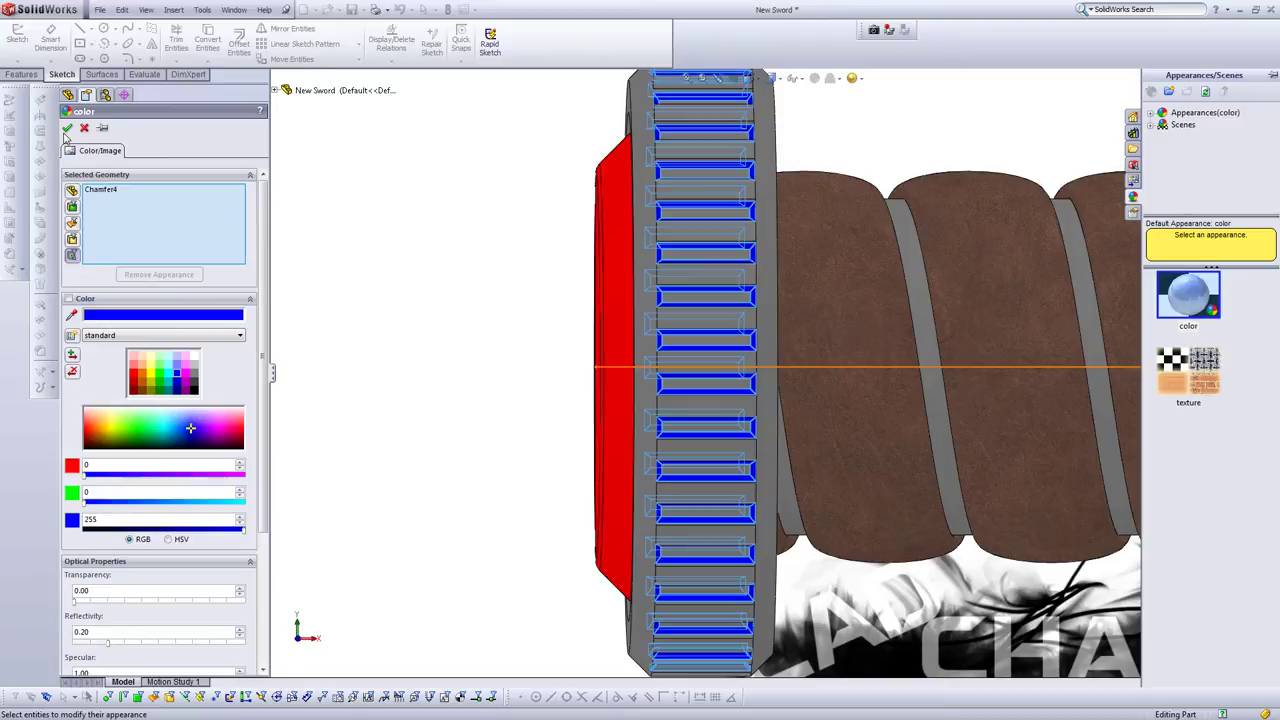
click(67, 129)
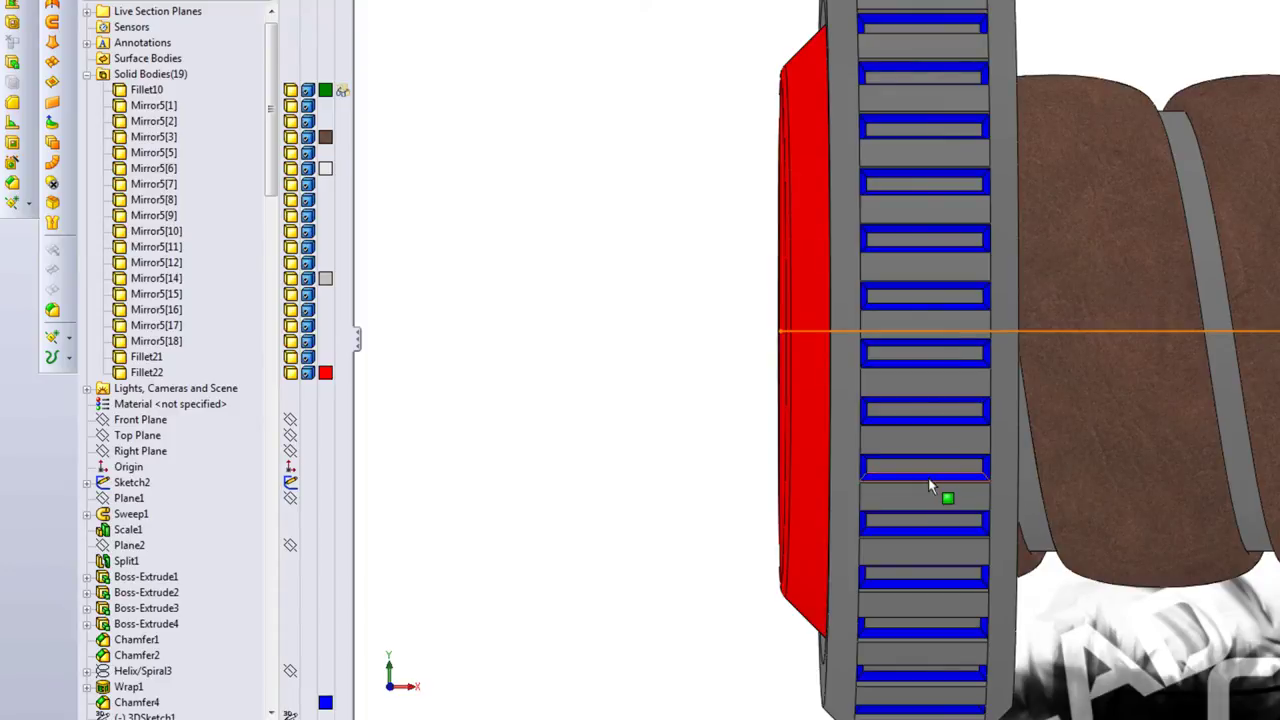
Colour the single slot face Face<1> red.
right_click(932, 478)
click(1043, 400)
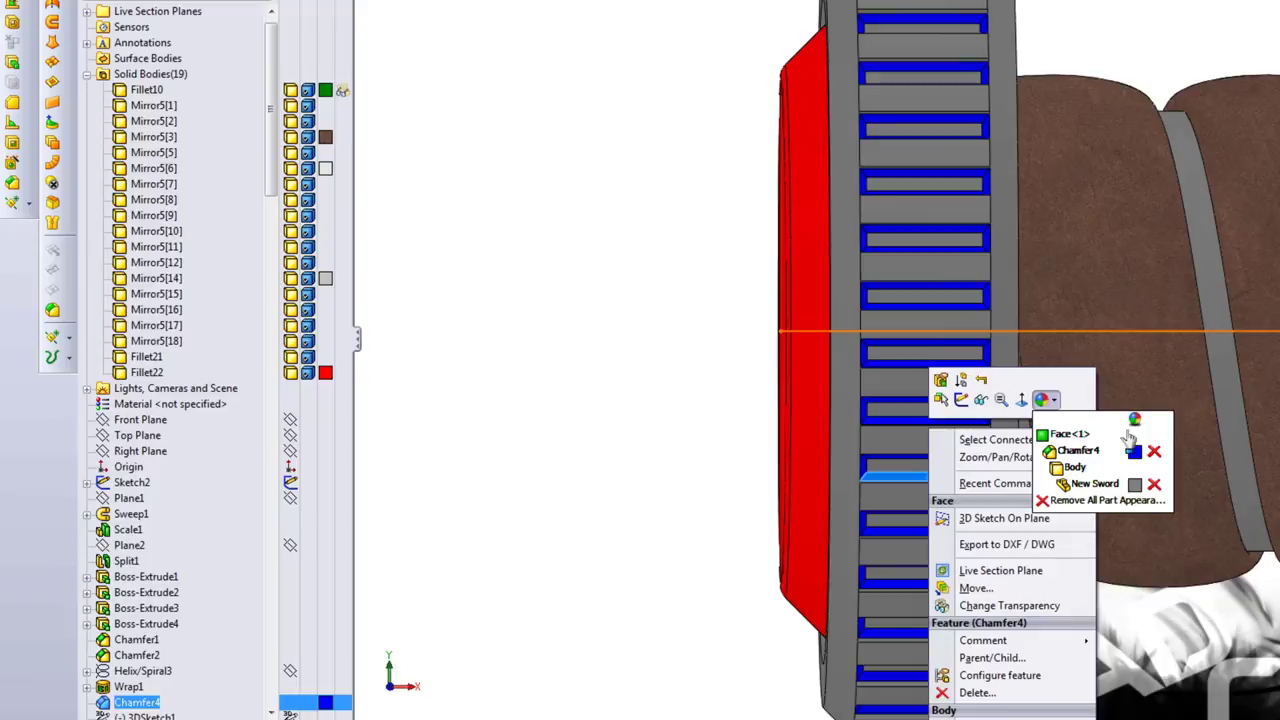
click(1080, 408)
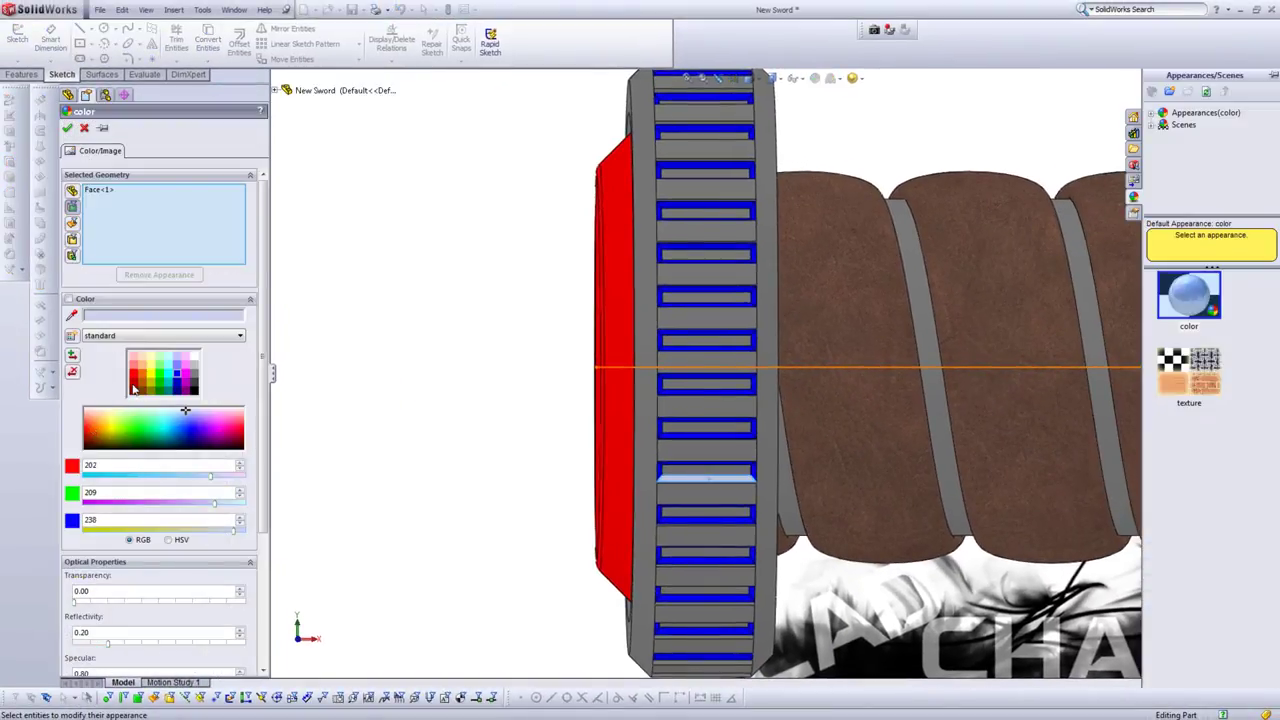
click(134, 383)
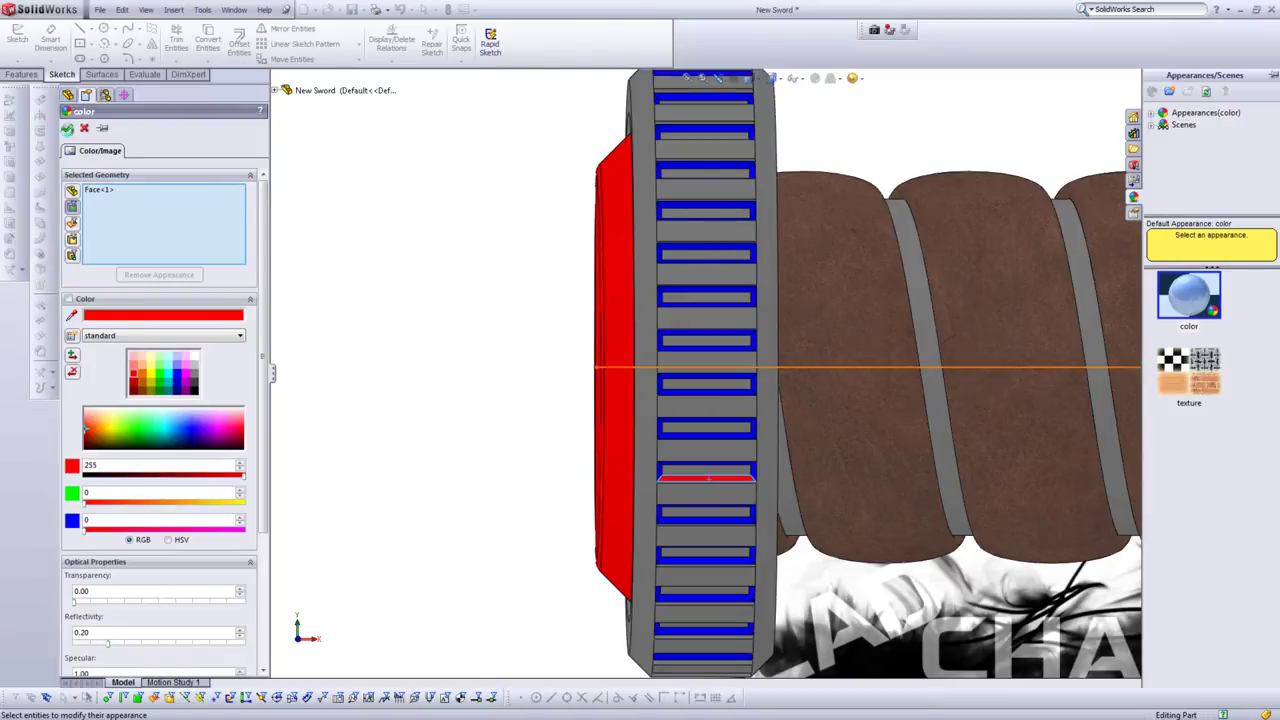
click(67, 128)
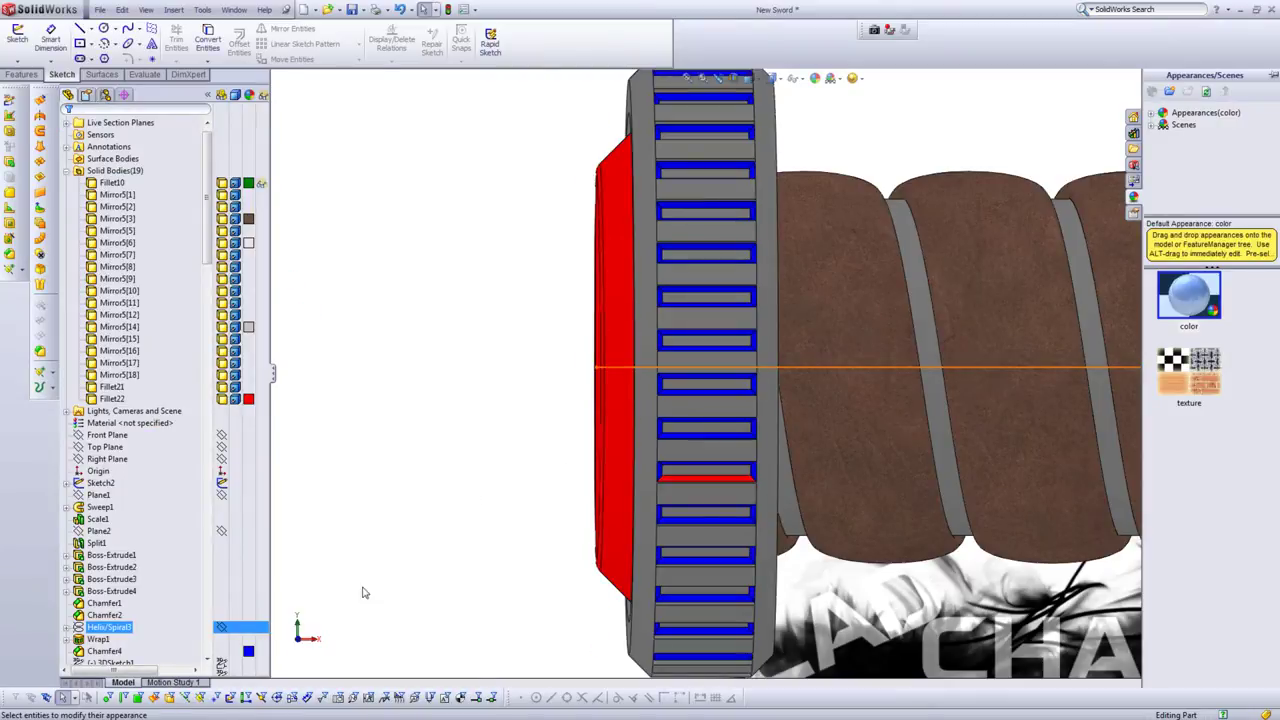
Remove the blue appearance from Chamfer4.
right_click(676, 527)
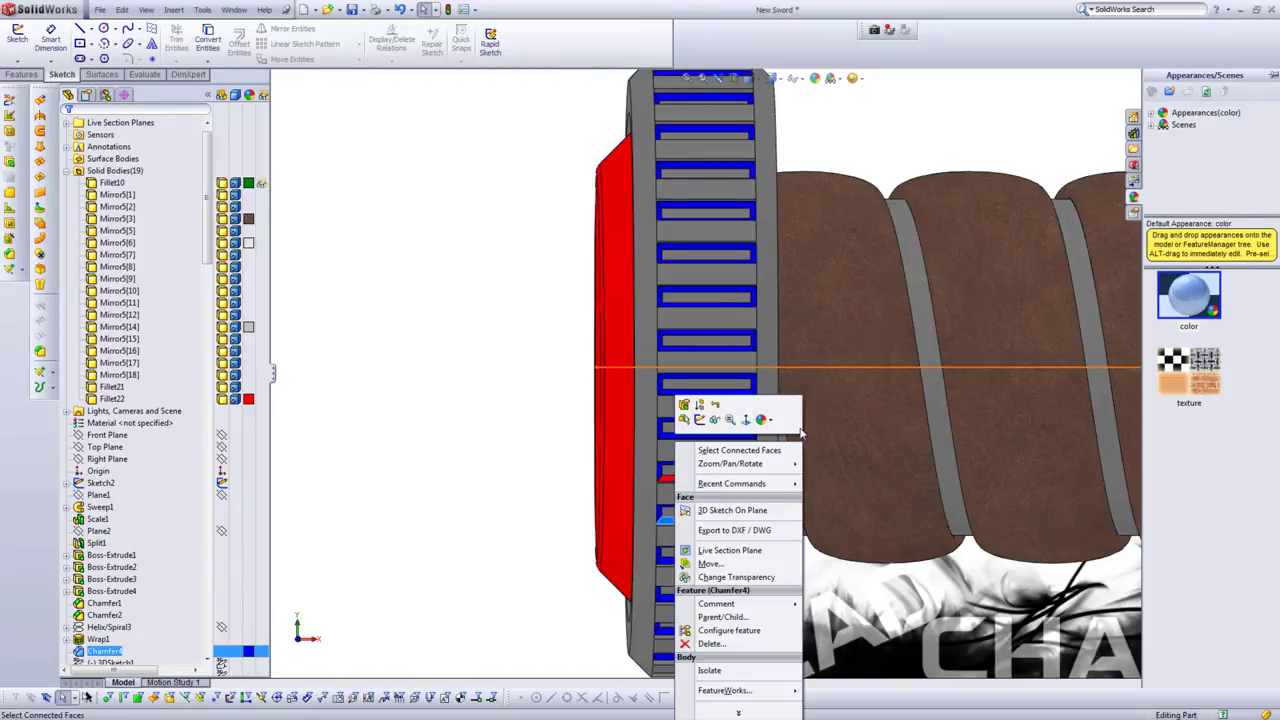
click(766, 421)
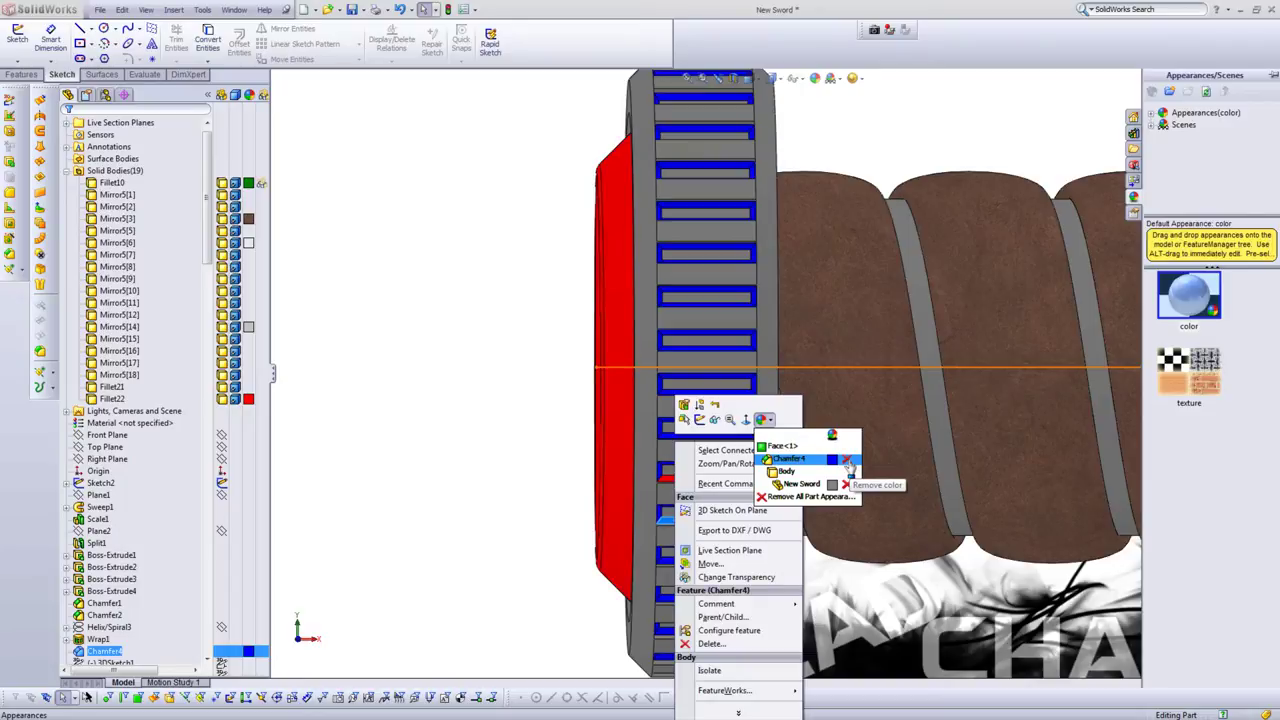
click(850, 467)
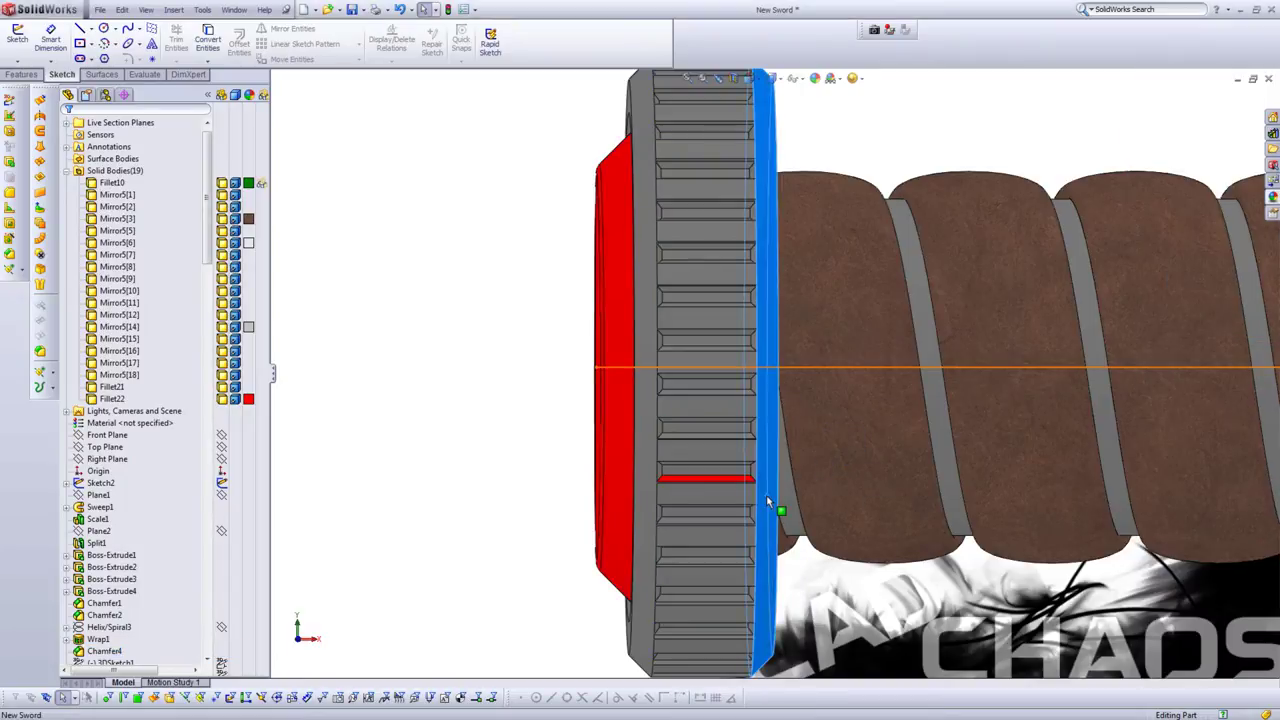
right_click(768, 500)
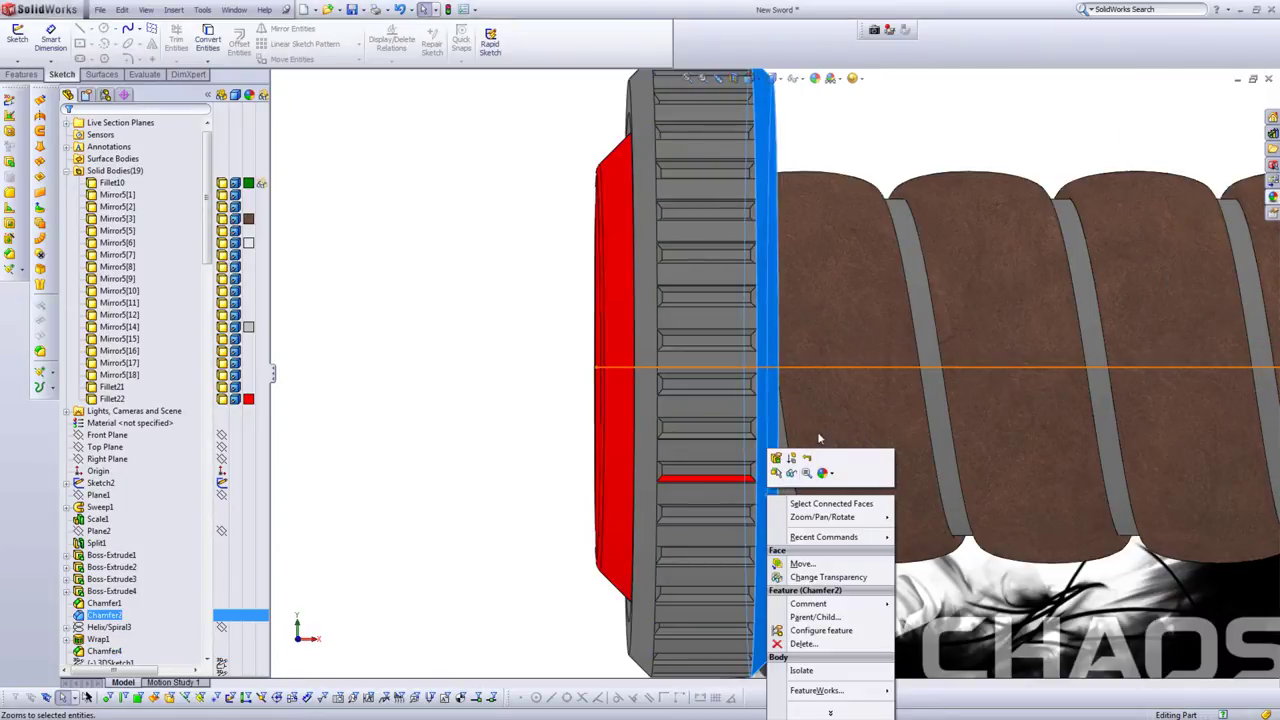
click(472, 359)
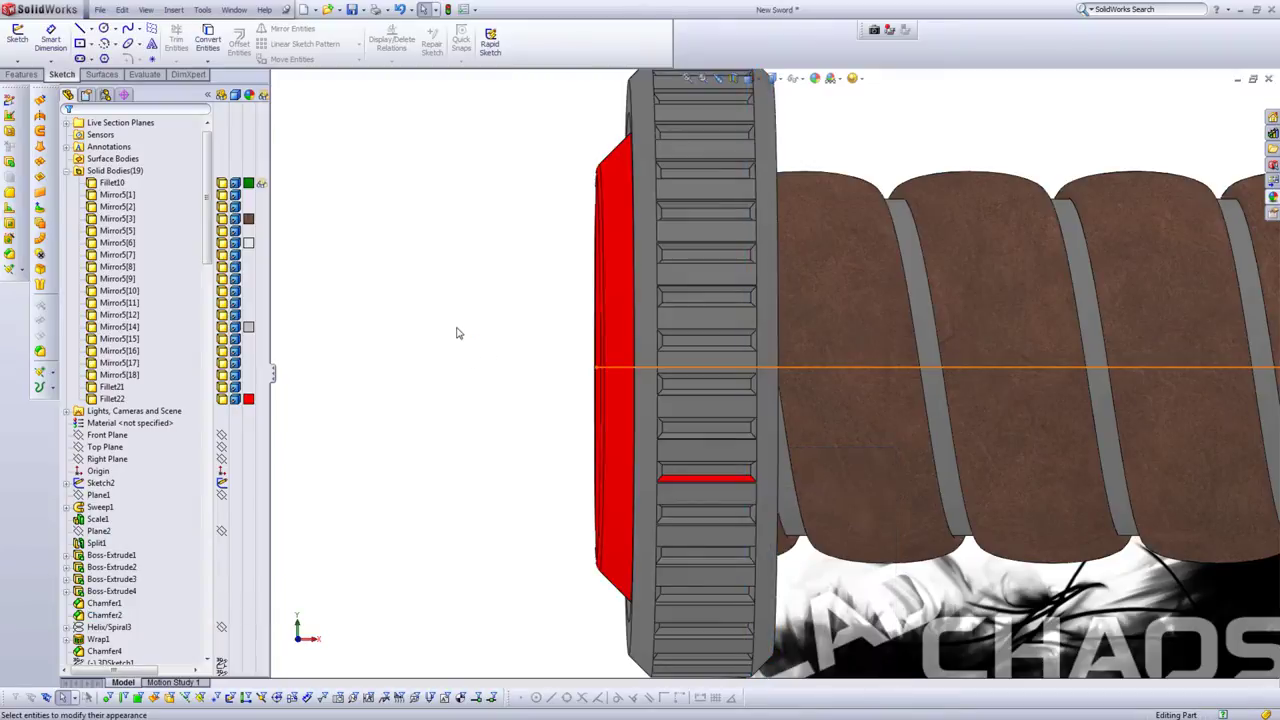
Remove the red face colour, answering No to Remove All, and fit the sword in view.
right_click(740, 482)
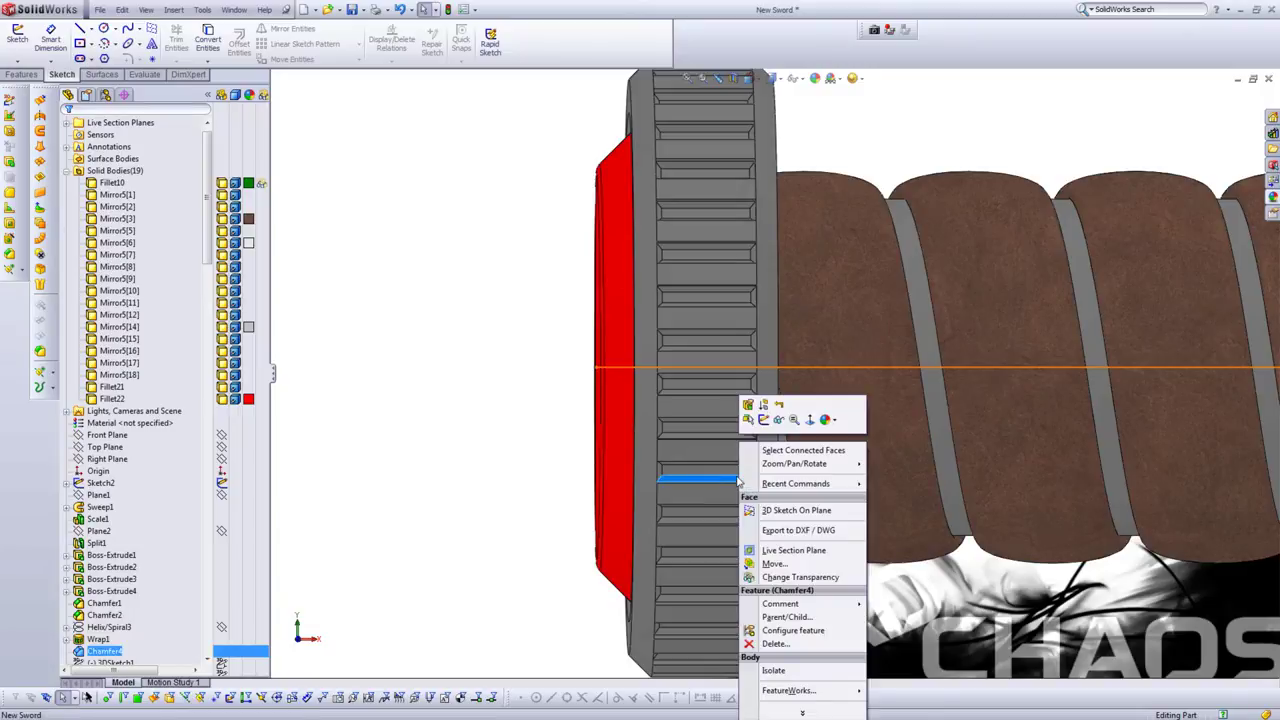
click(826, 420)
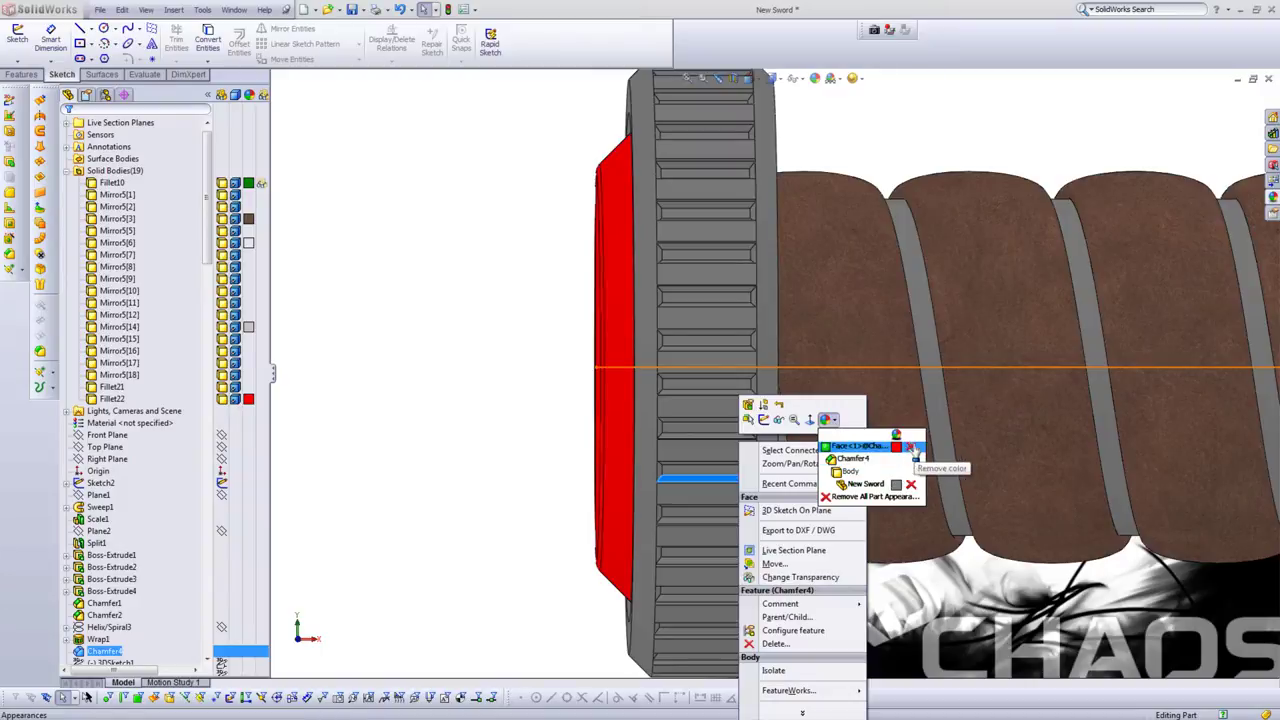
click(889, 499)
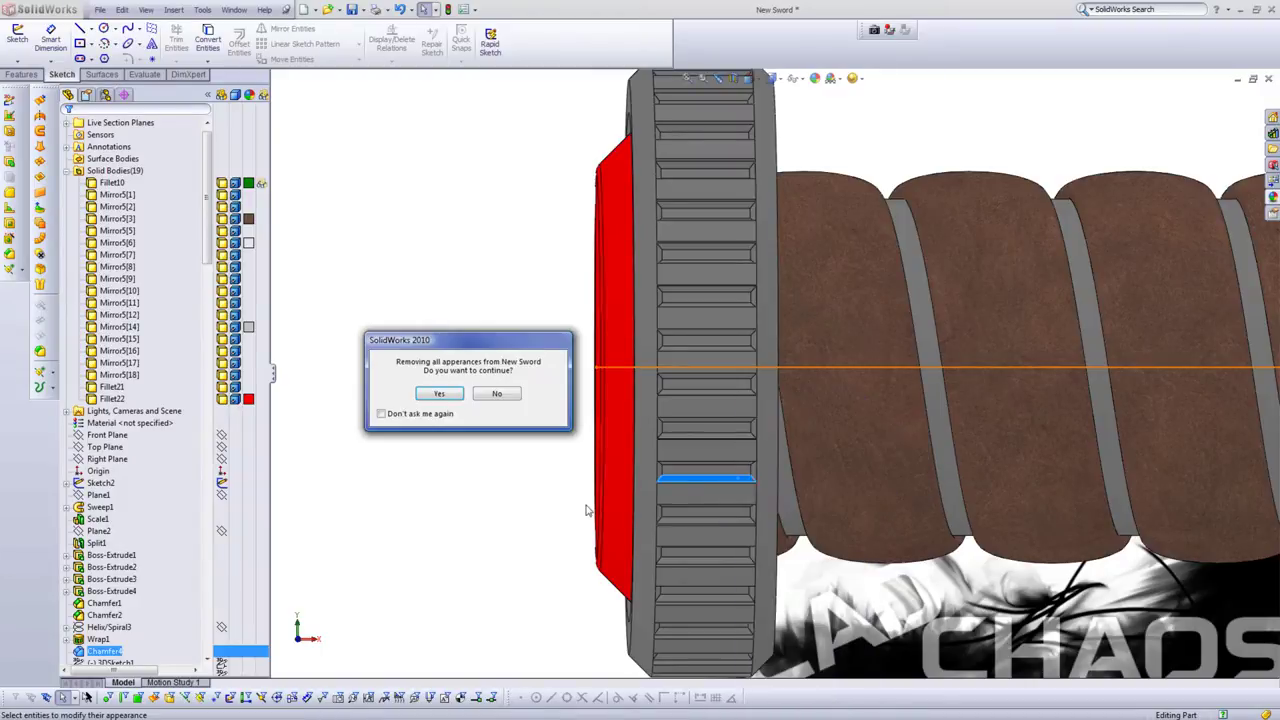
click(480, 396)
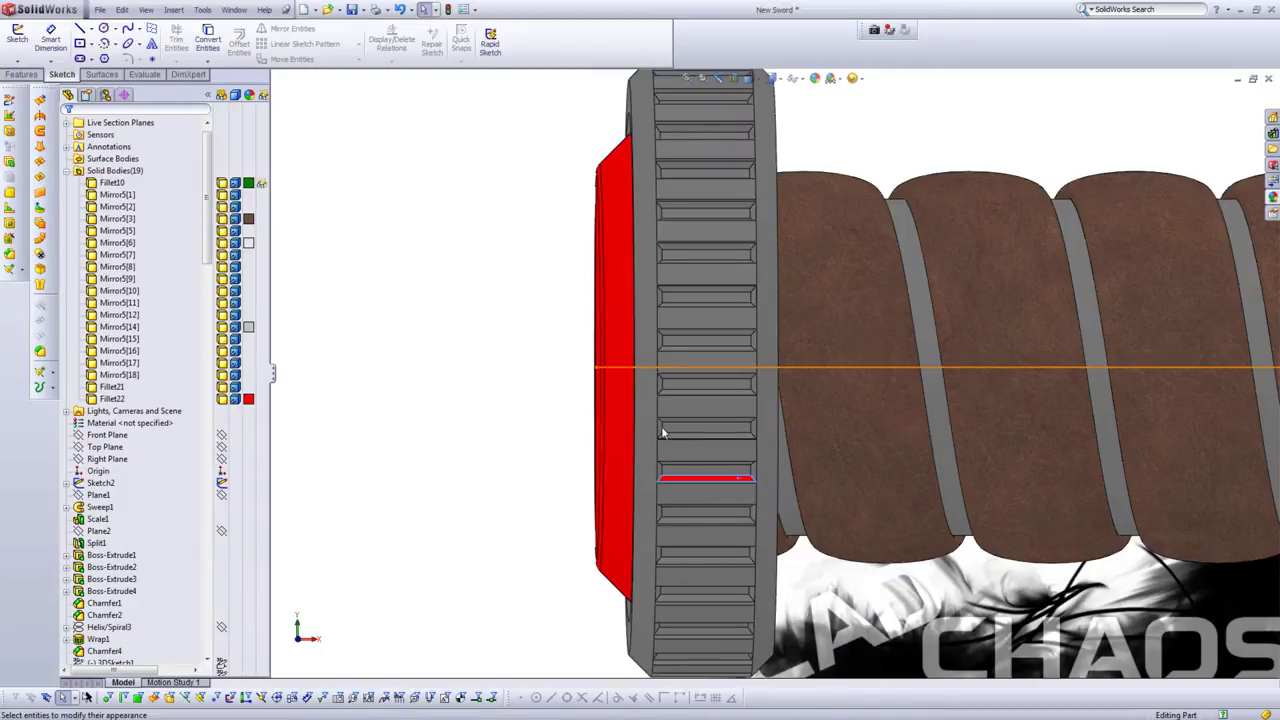
right_click(704, 488)
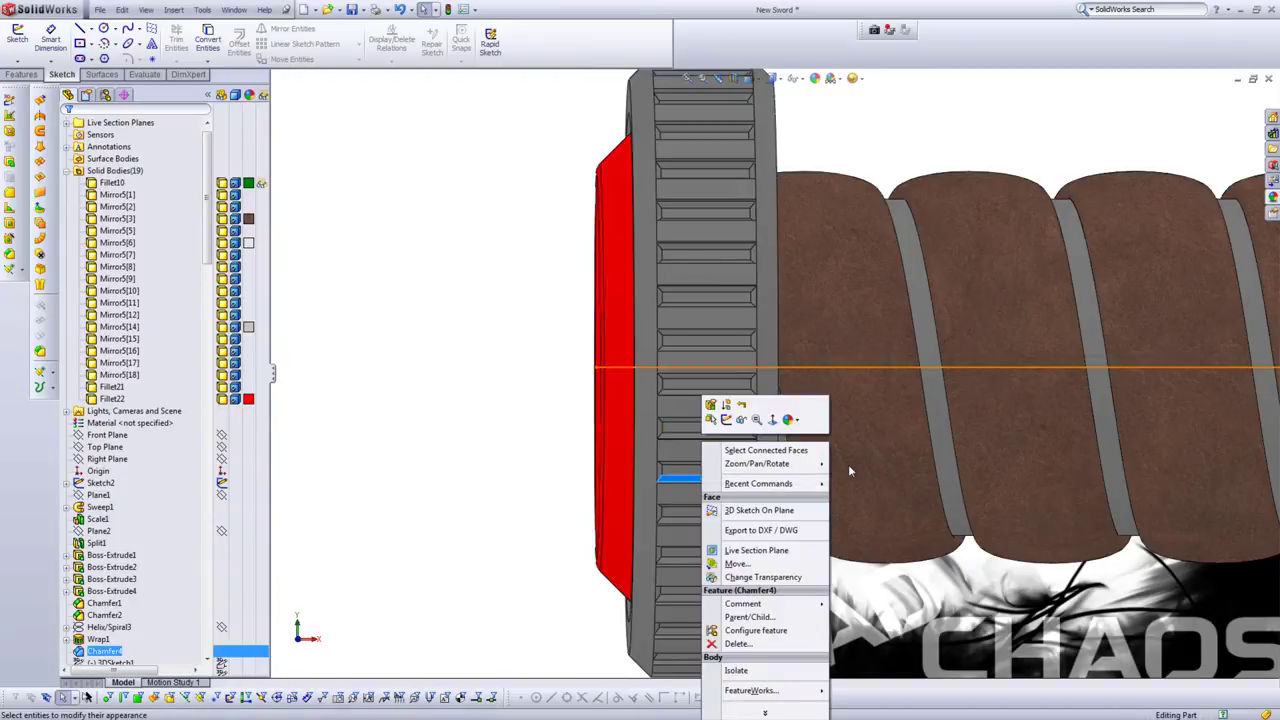
click(796, 420)
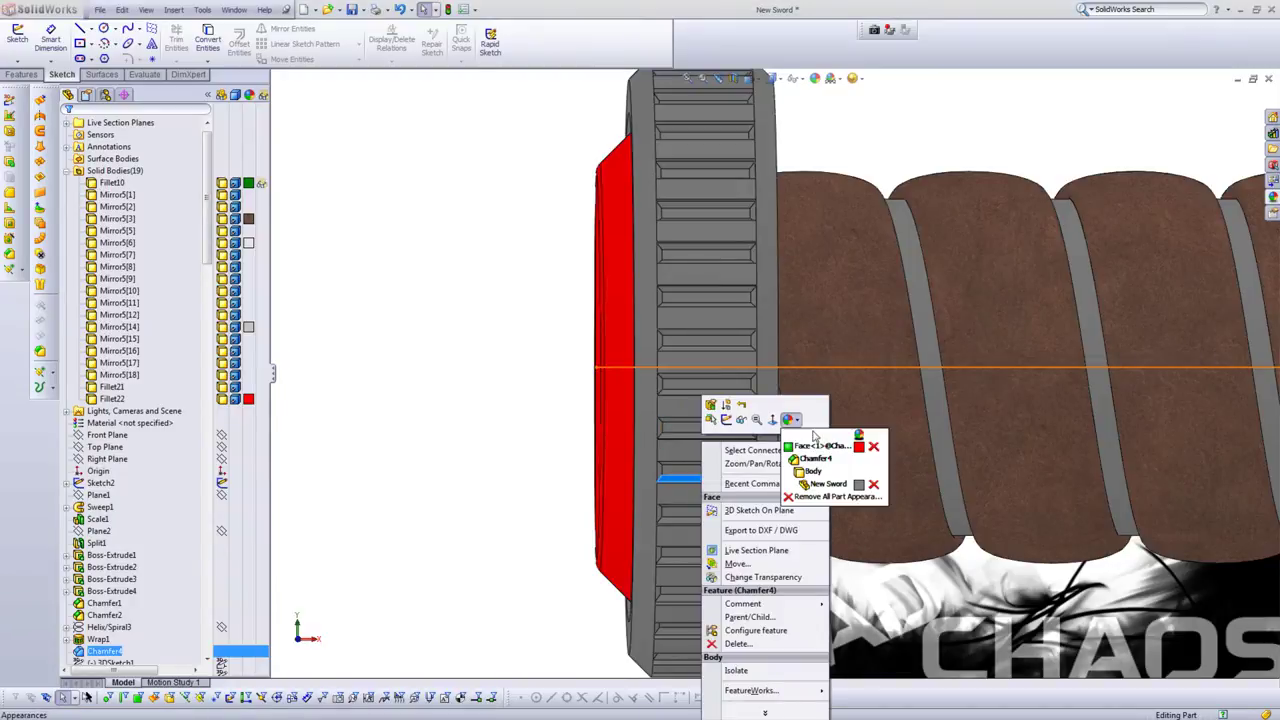
click(875, 452)
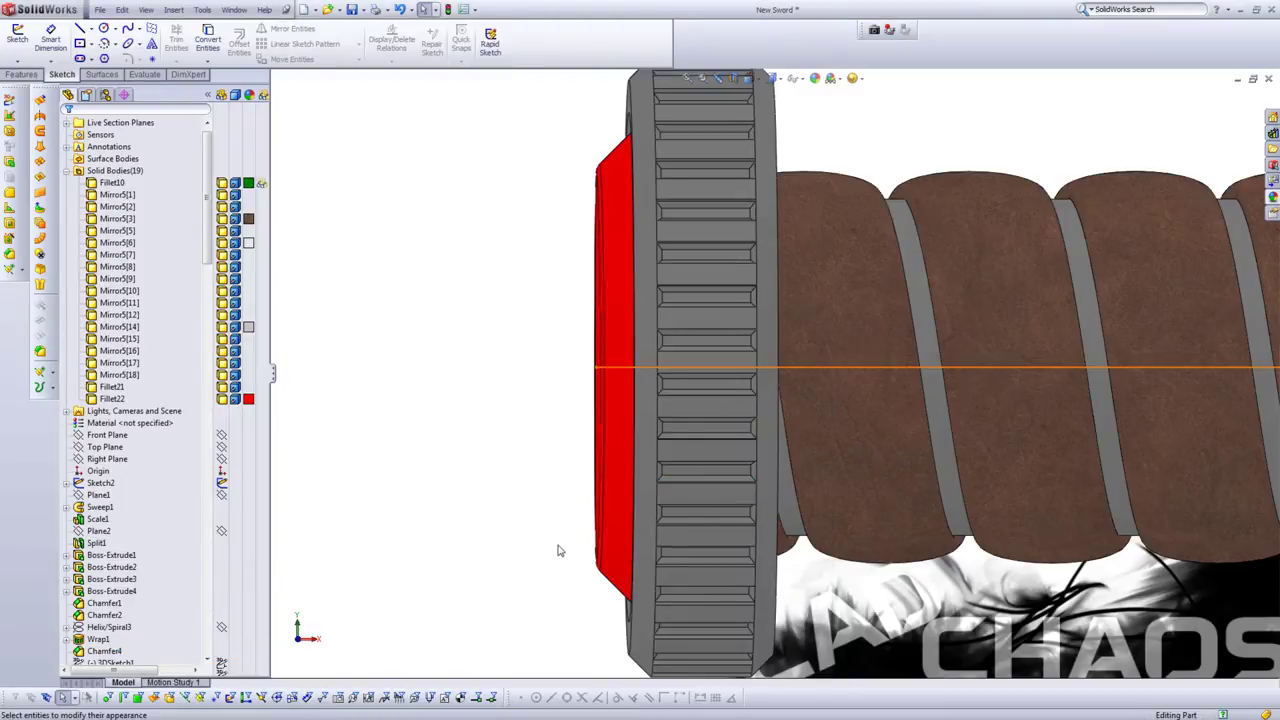
key(f)
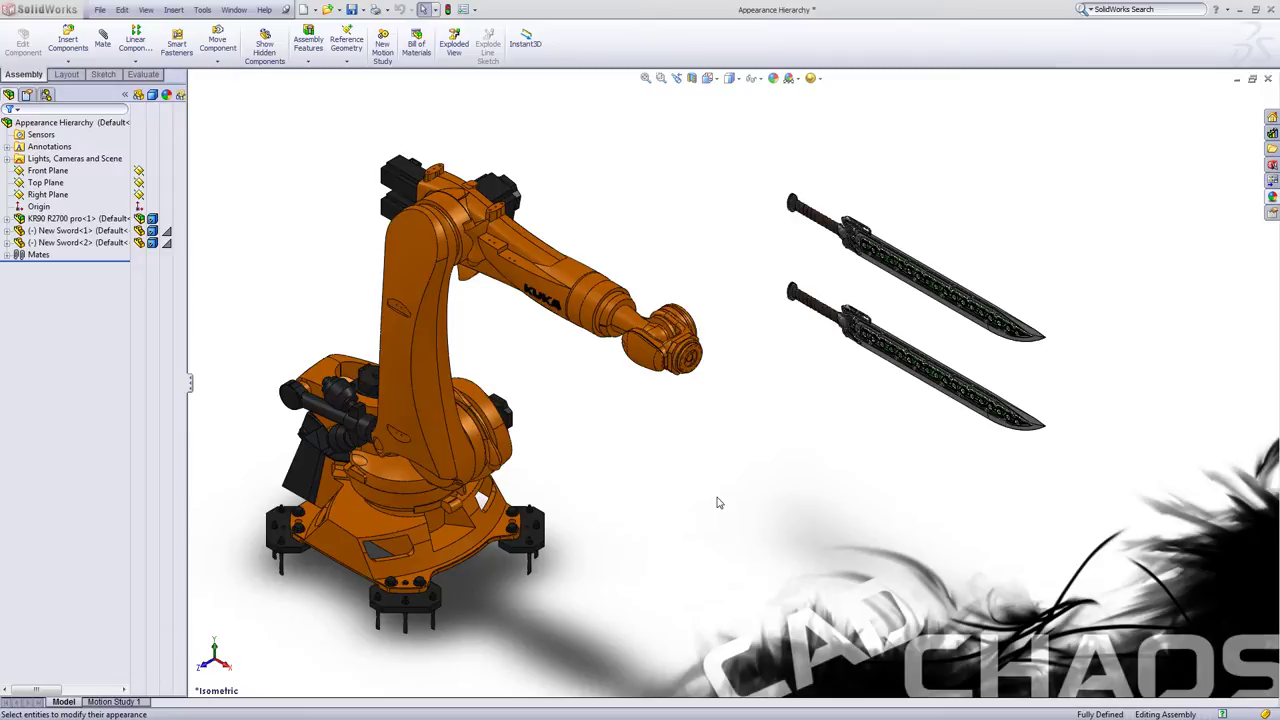
Give New Sword<2> a white (RGB 255, 255, 255) component-level appearance.
click(80, 231)
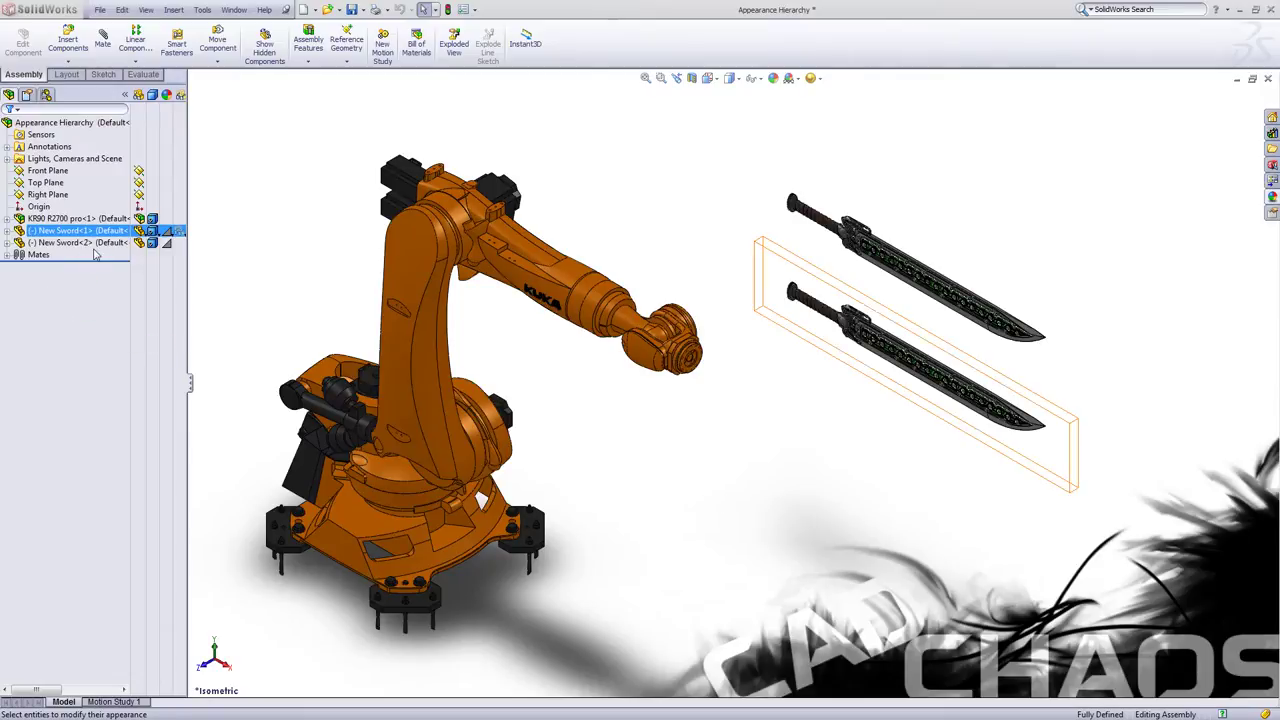
right_click(168, 244)
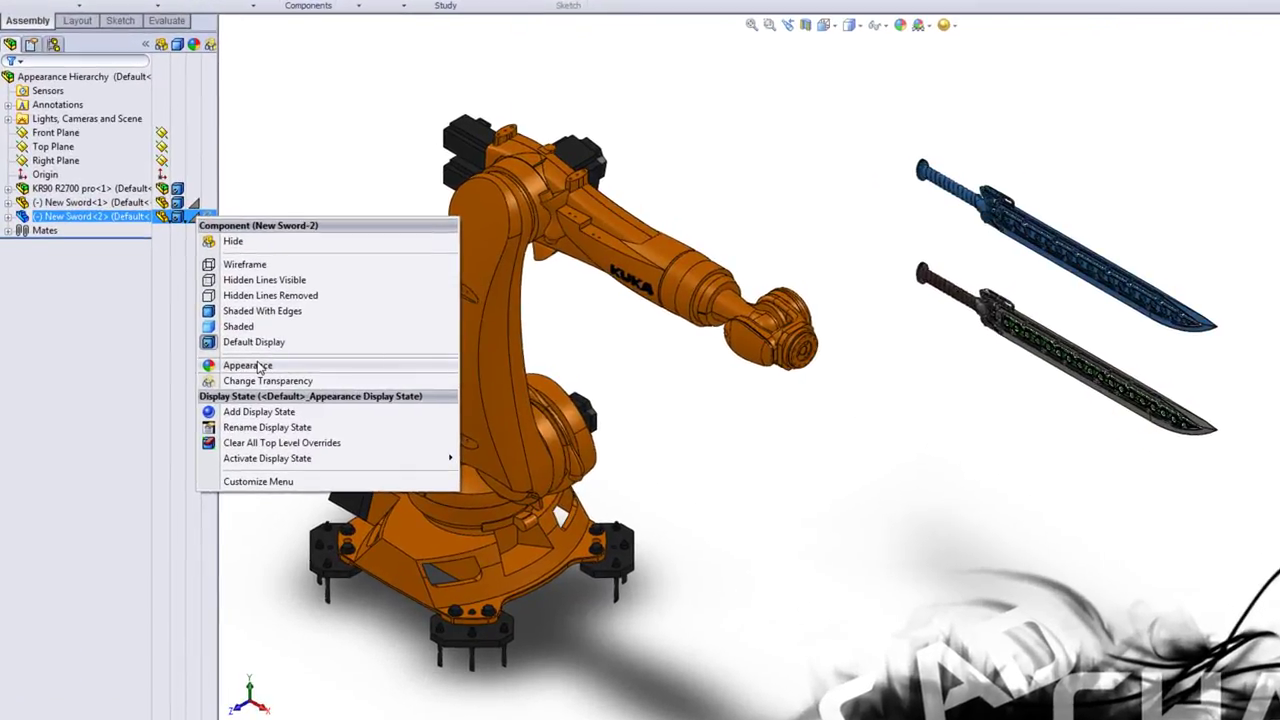
click(259, 366)
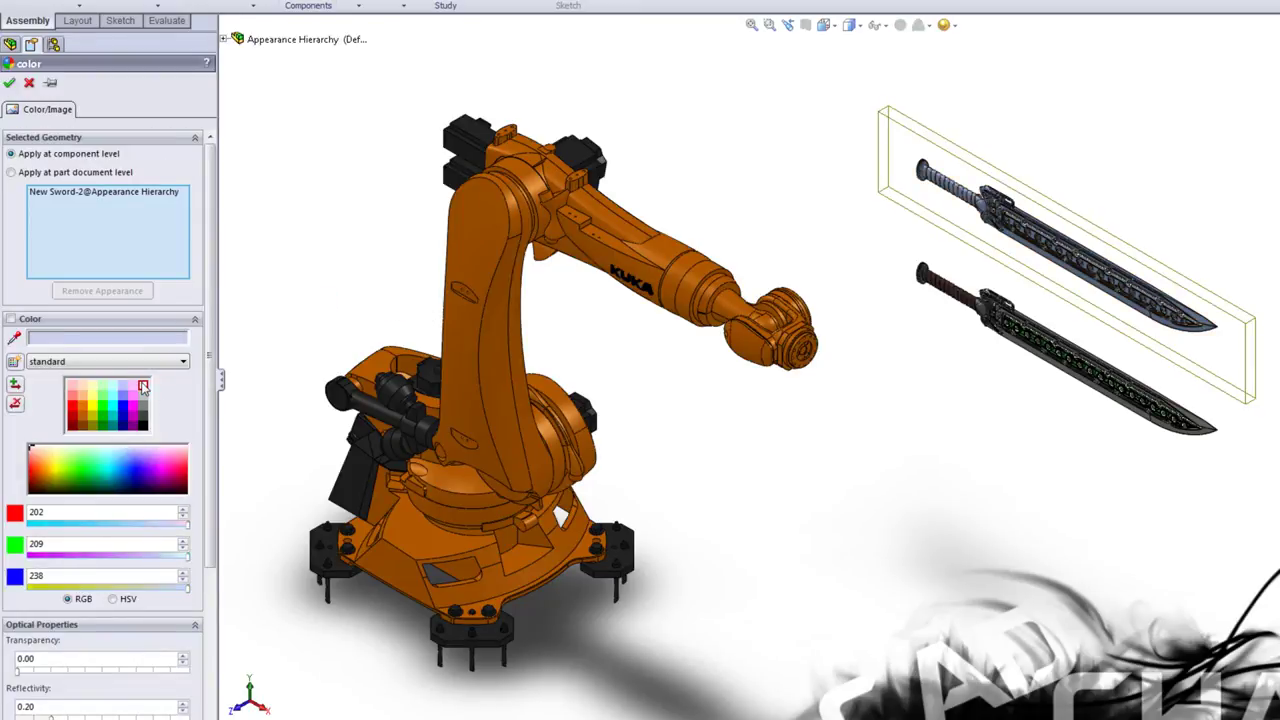
click(143, 387)
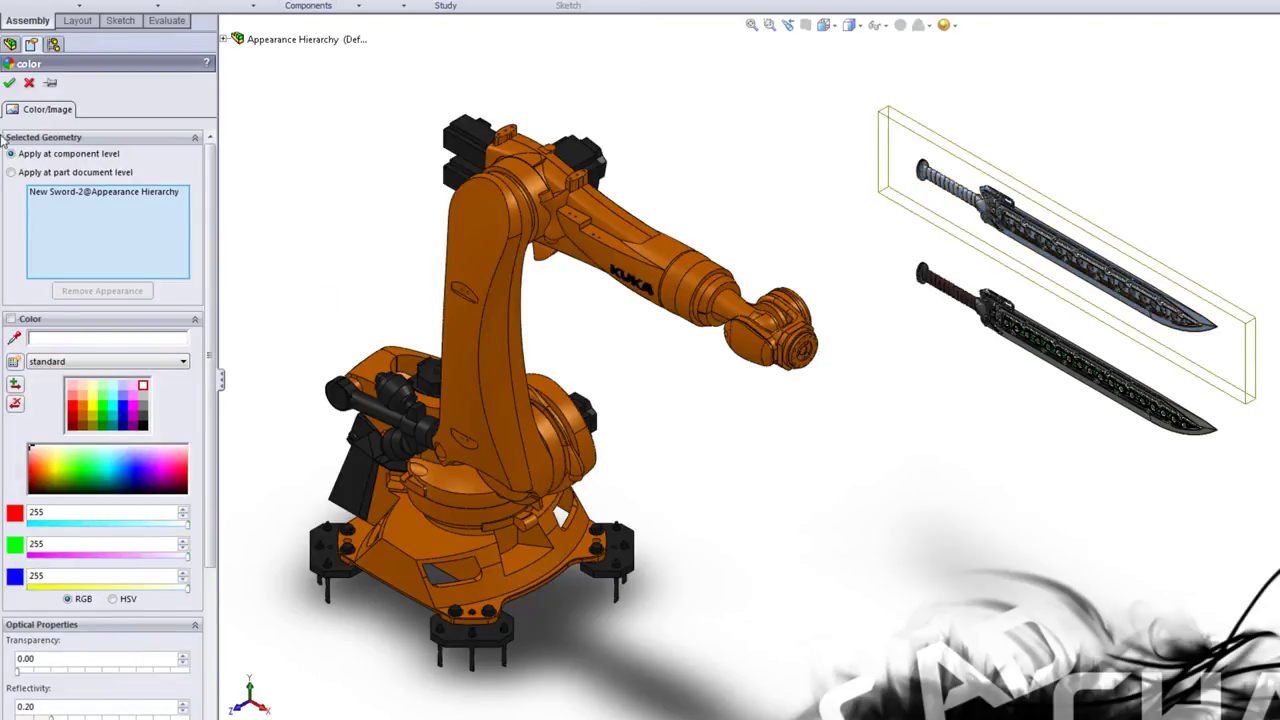
click(10, 83)
click(20, 77)
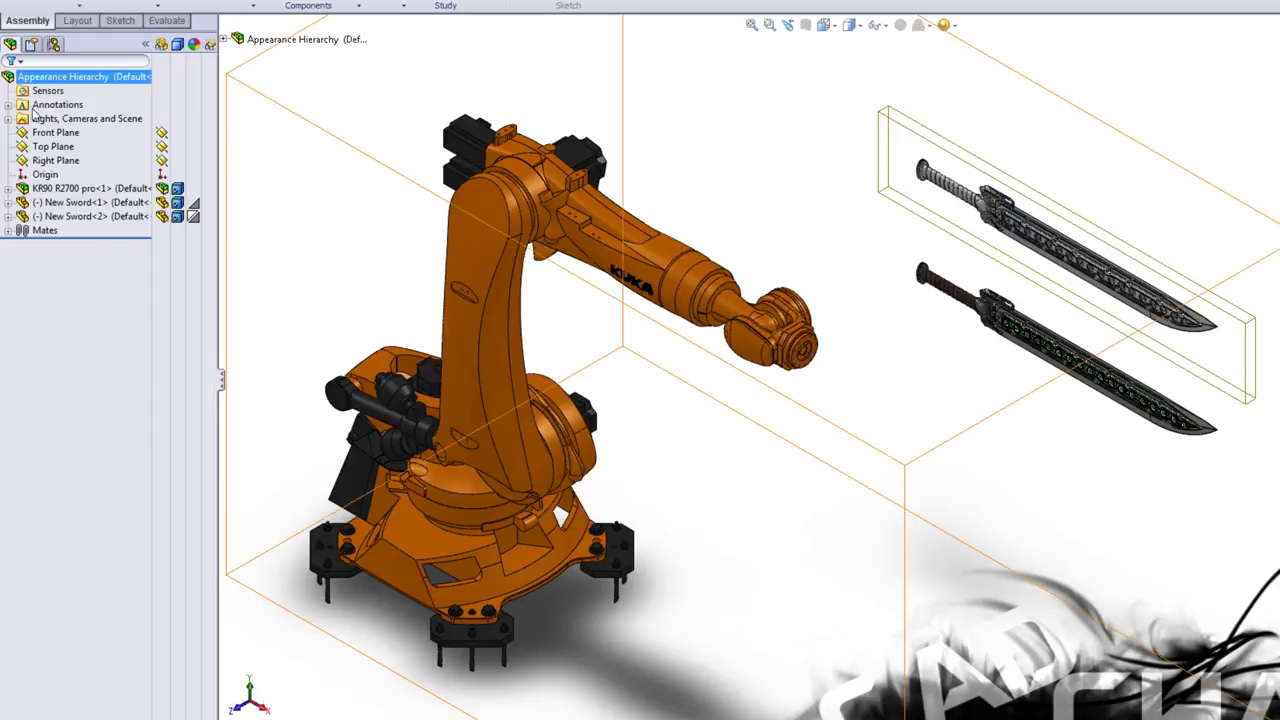
click(191, 217)
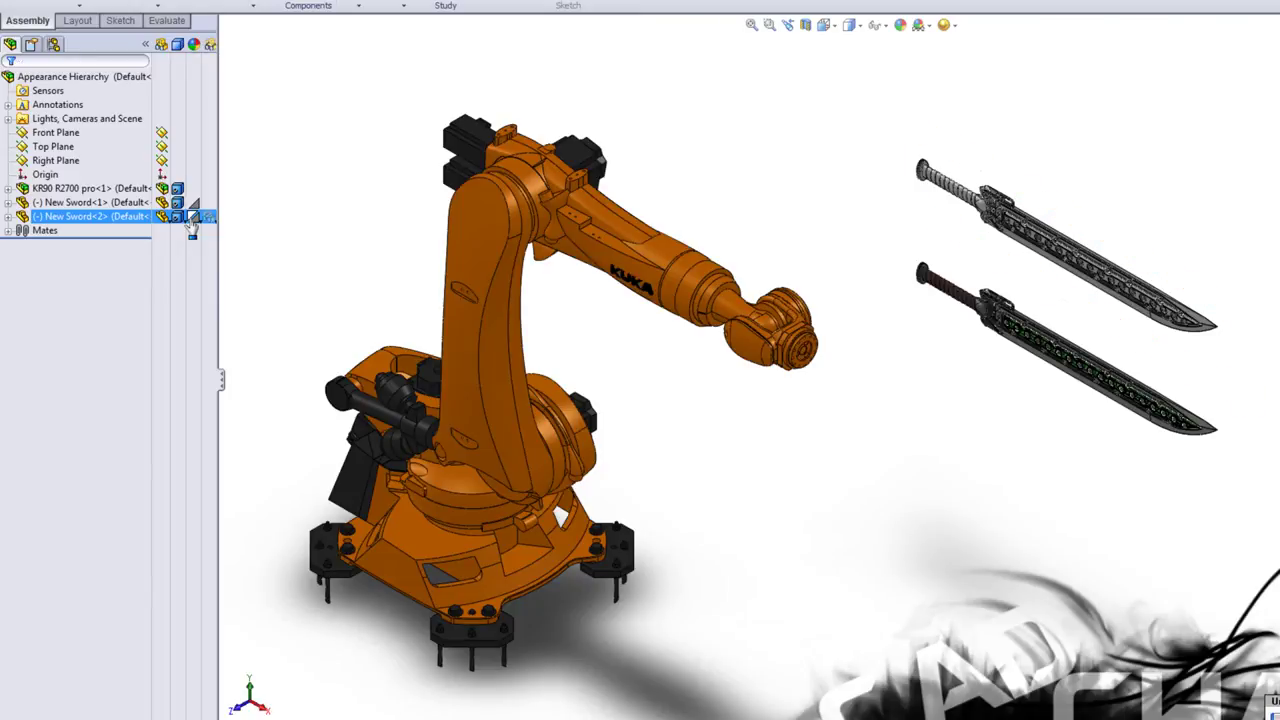
Zoom in on the two swords and list the appearance layers on the upper sword's edge.
mouse_move(192, 218)
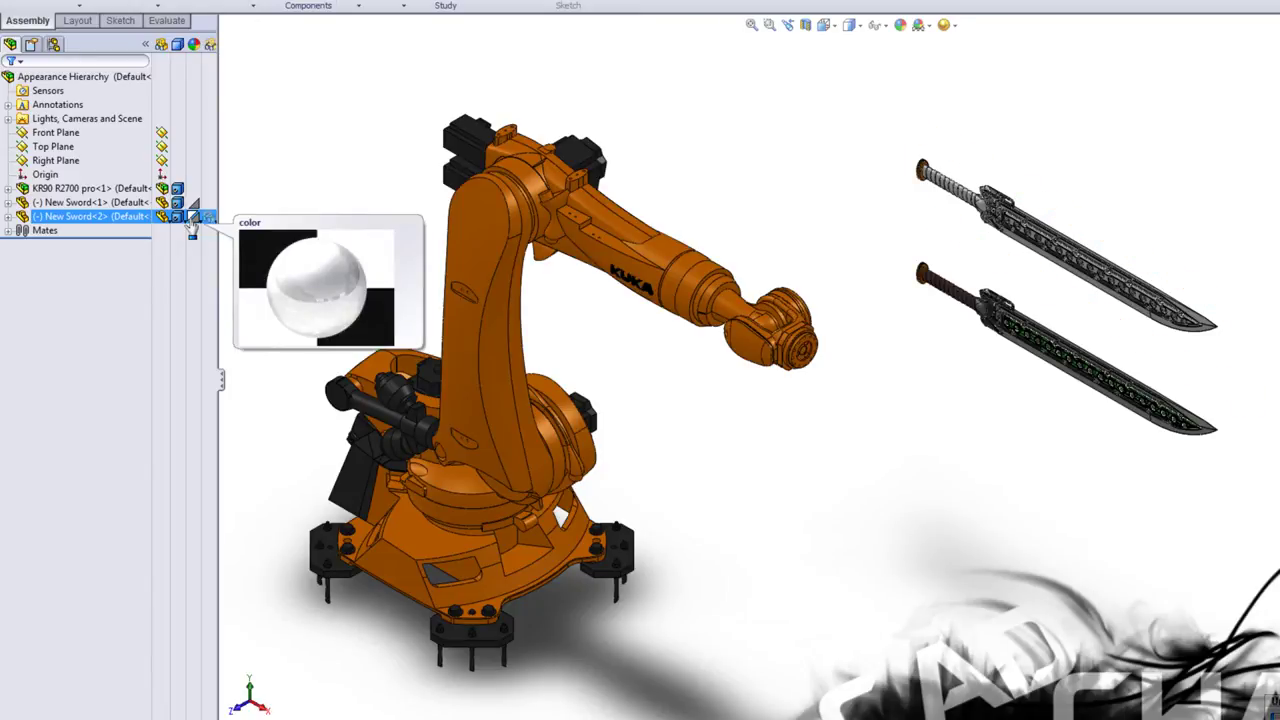
click(90, 188)
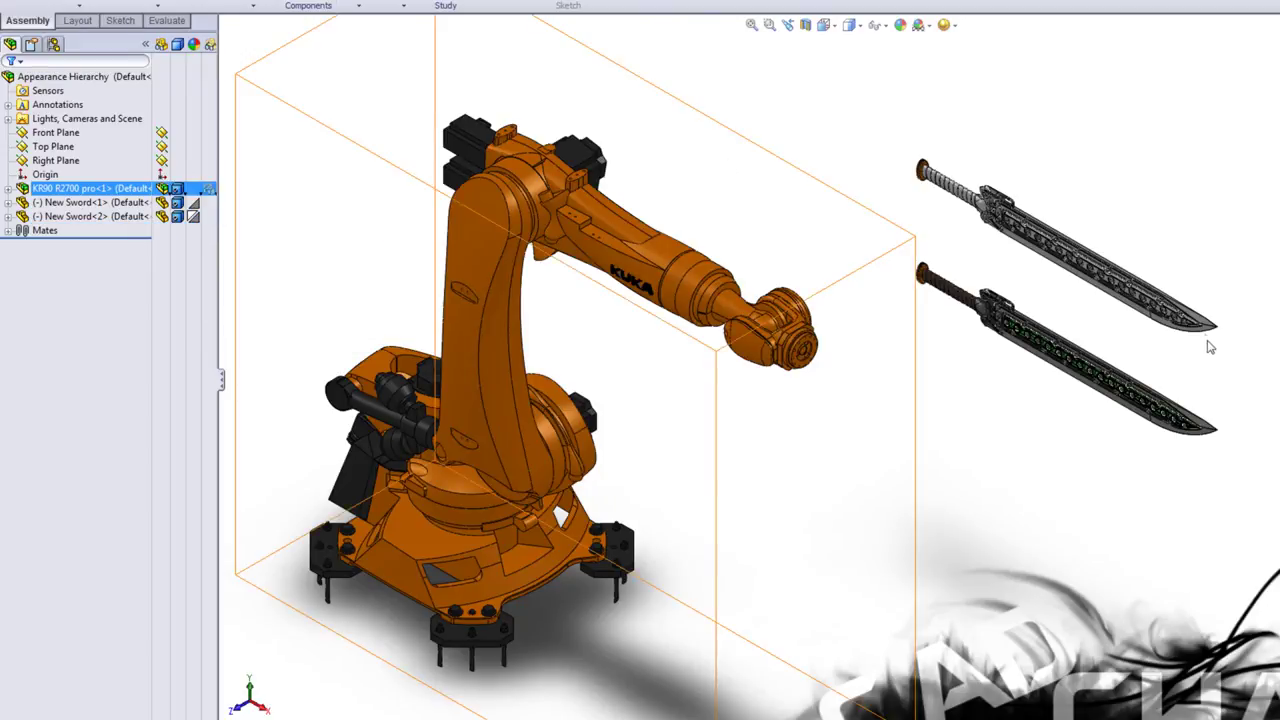
scroll(1205, 320, up, 1)
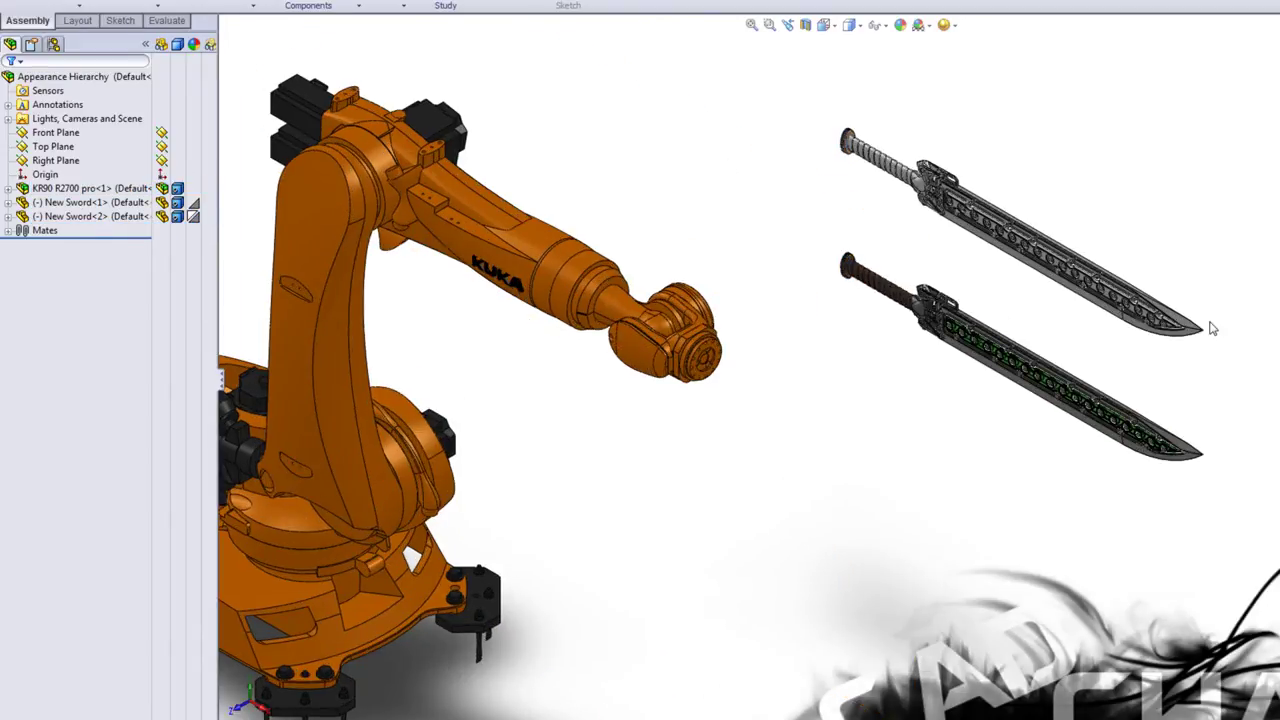
scroll(1200, 330, up, 1)
scroll(1190, 351, up, 1)
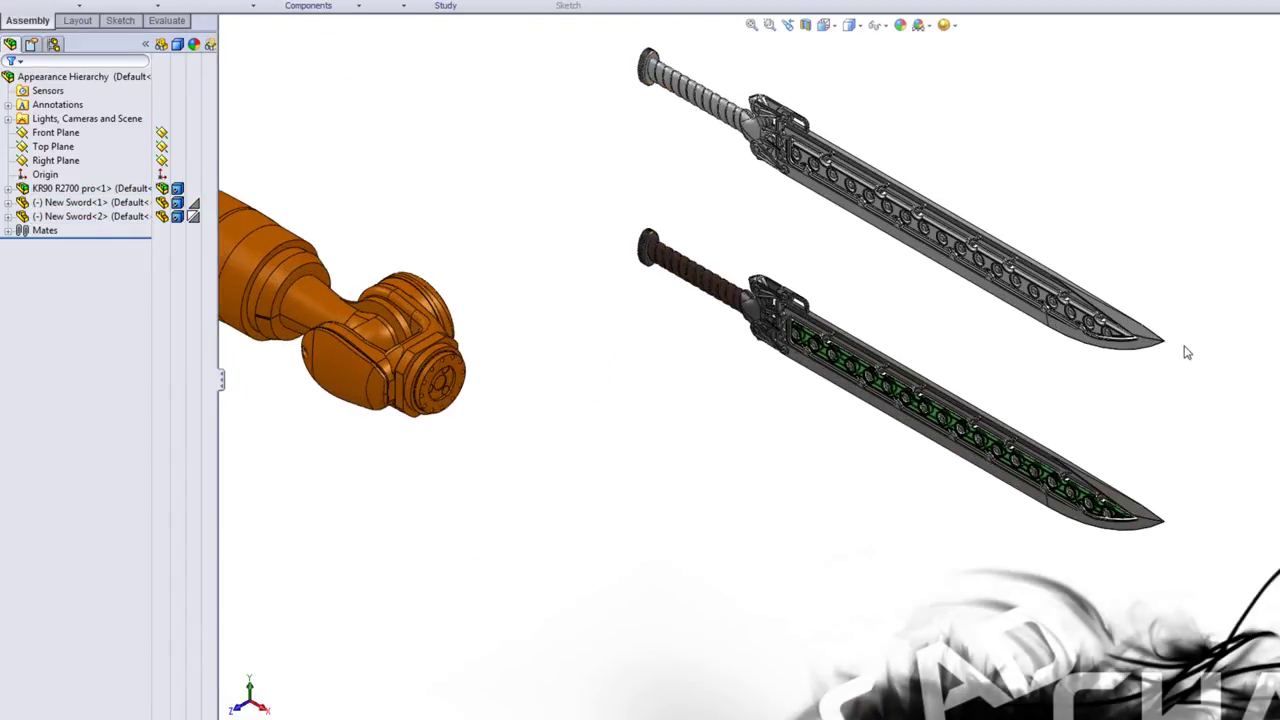
scroll(1187, 352, up, 1)
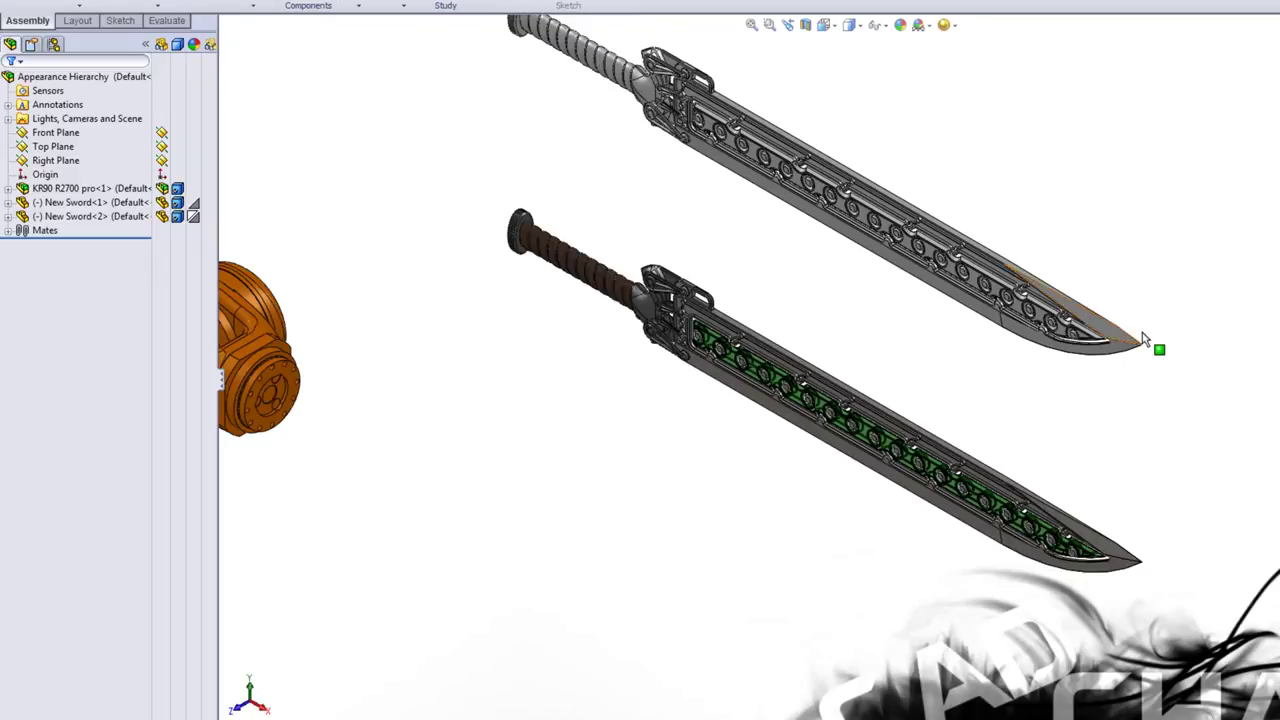
right_click(1105, 327)
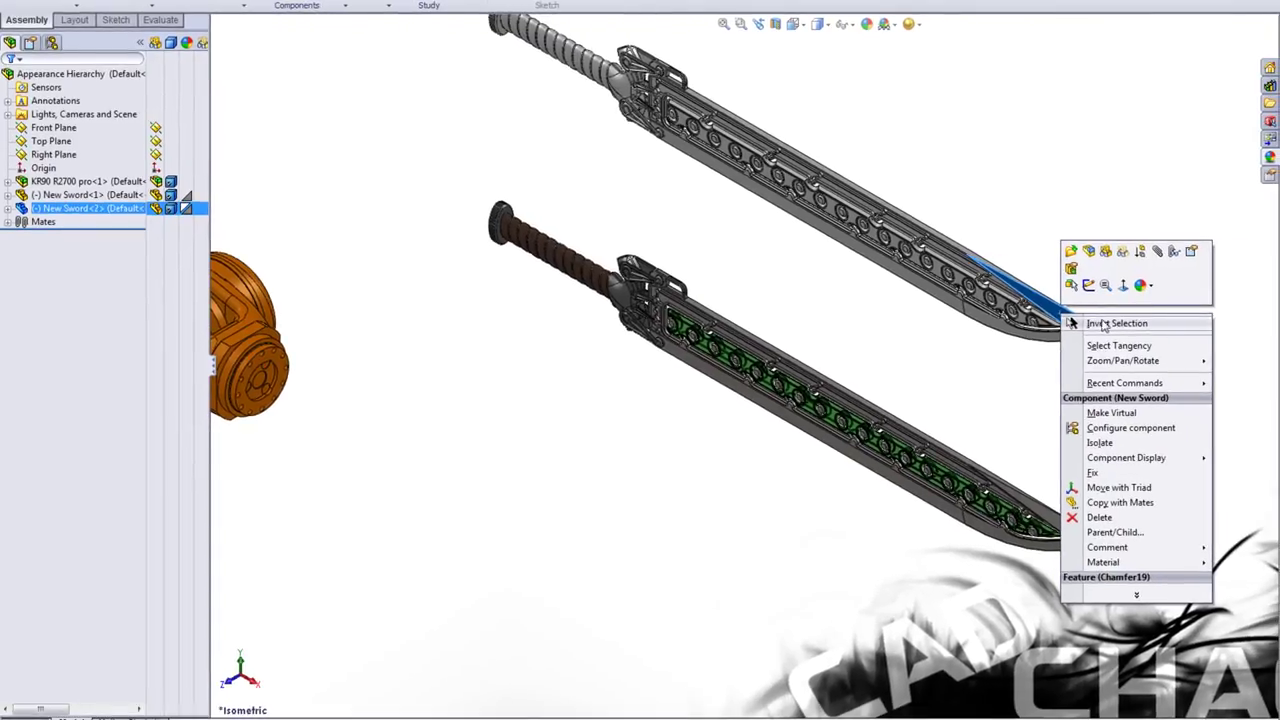
click(1157, 287)
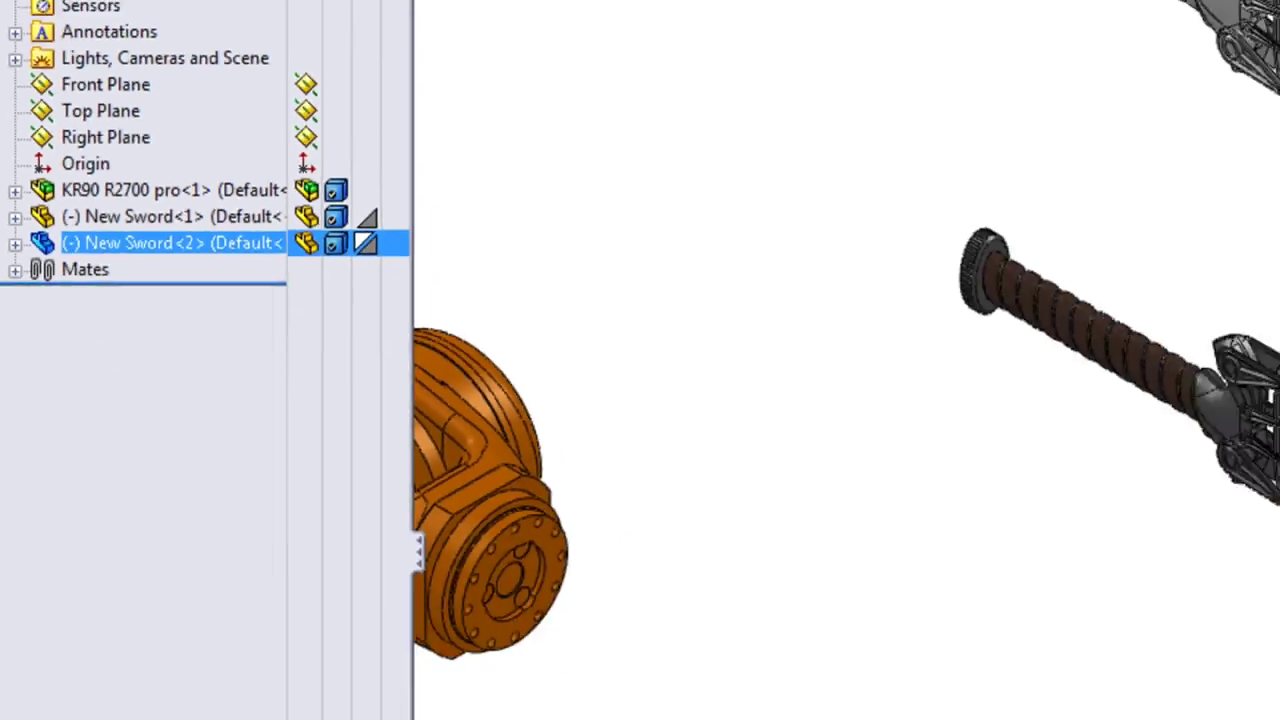
Open New Sword<2> for in-place editing with Edit Part.
right_click(1062, 232)
click(1150, 274)
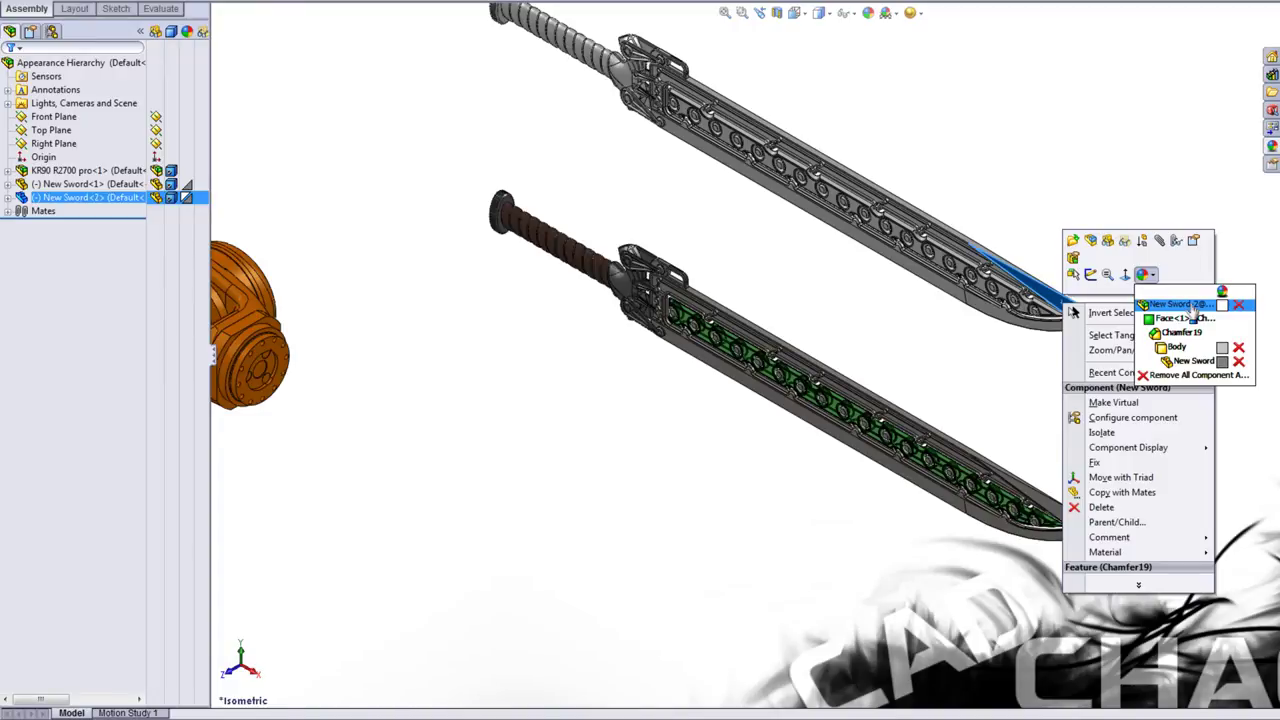
click(1064, 164)
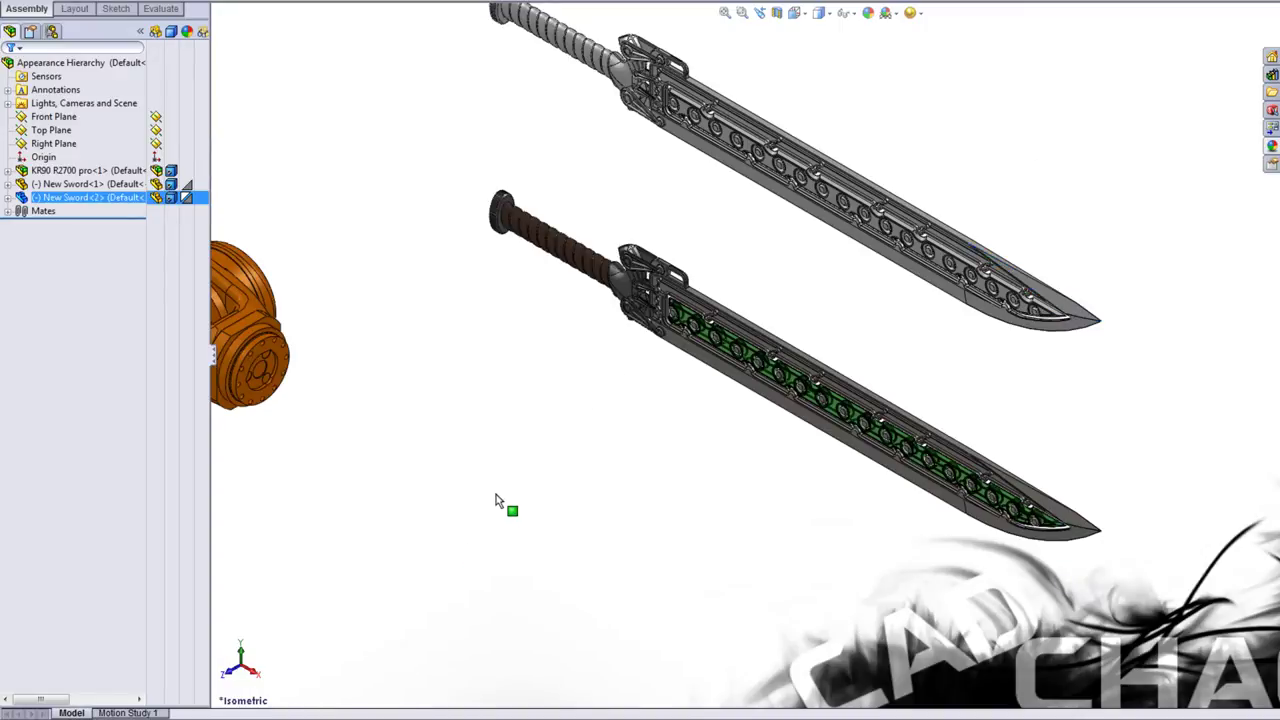
right_click(52, 197)
click(50, 197)
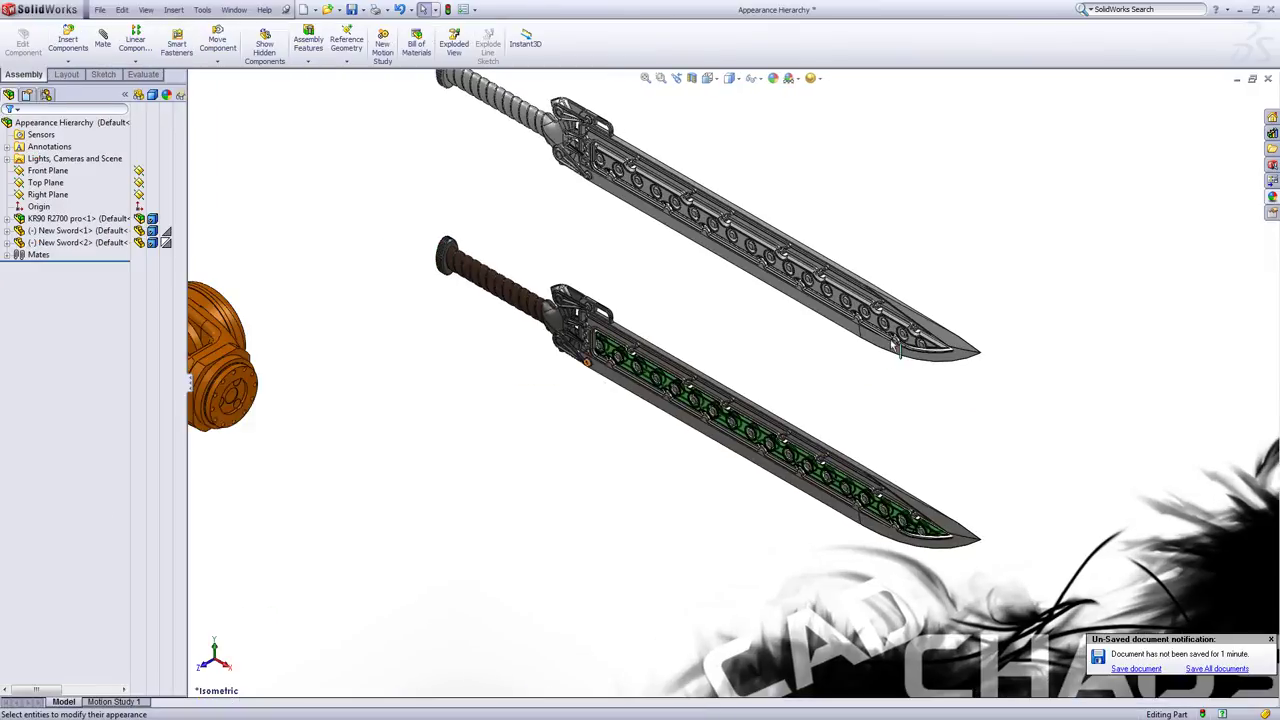
Select the sword's Mirror5[2], Mirror5[7], Mirror5[8] and Mirror5[9] bodies.
click(8, 243)
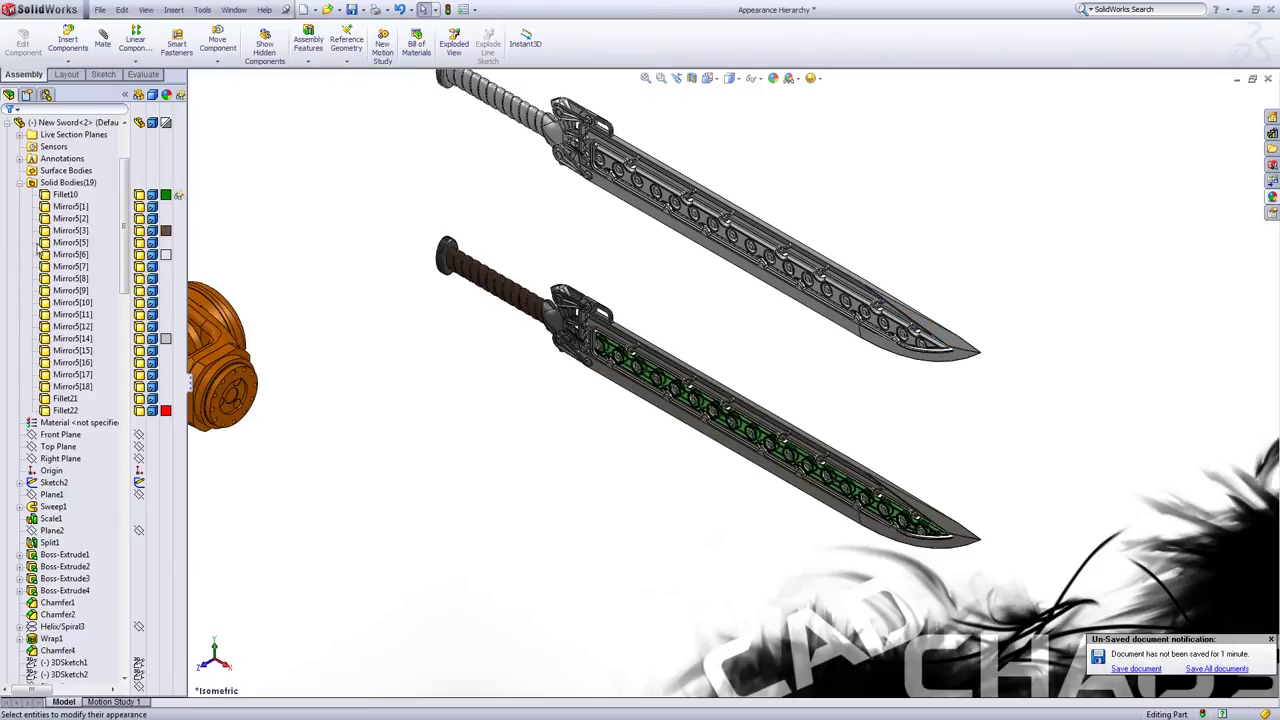
click(170, 221)
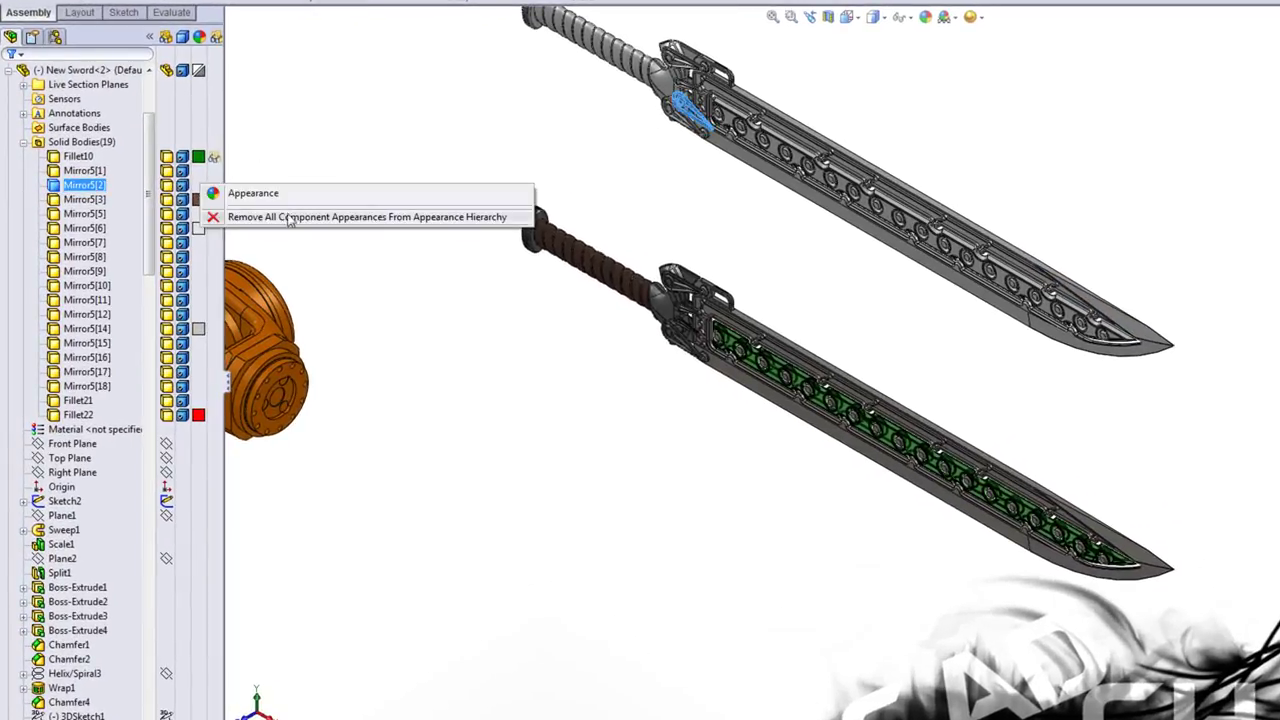
click(102, 244)
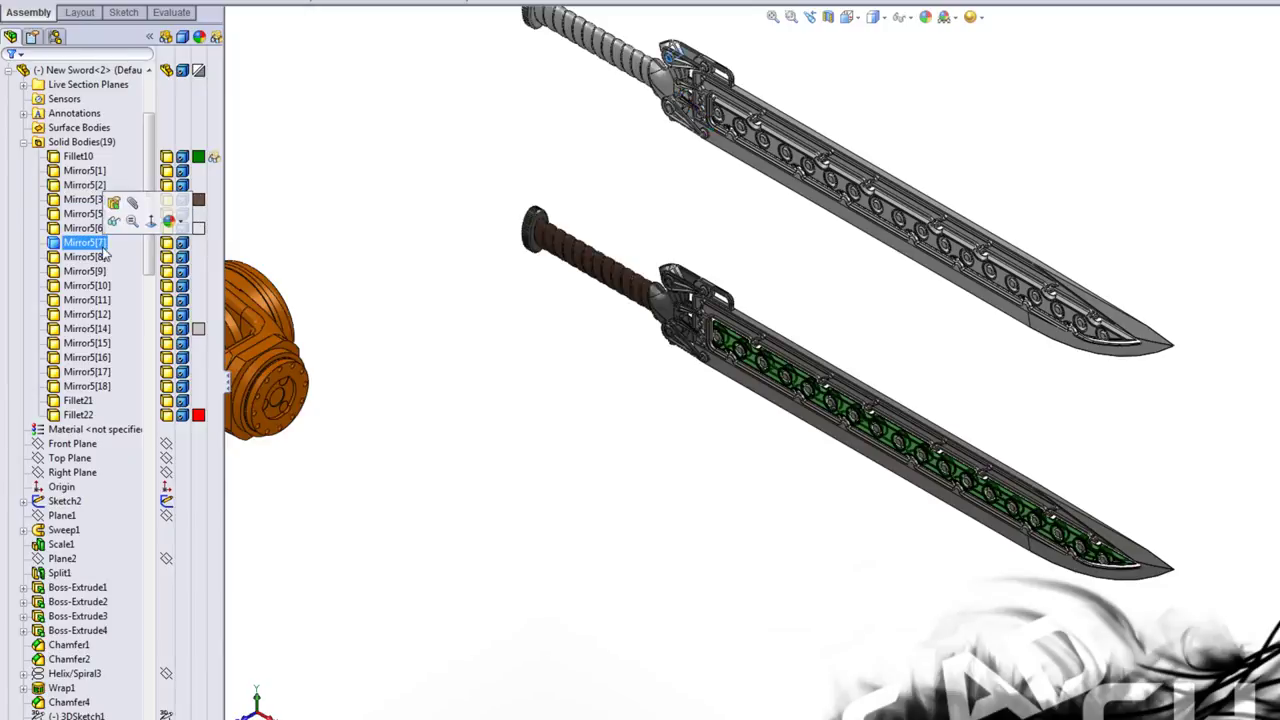
click(104, 257)
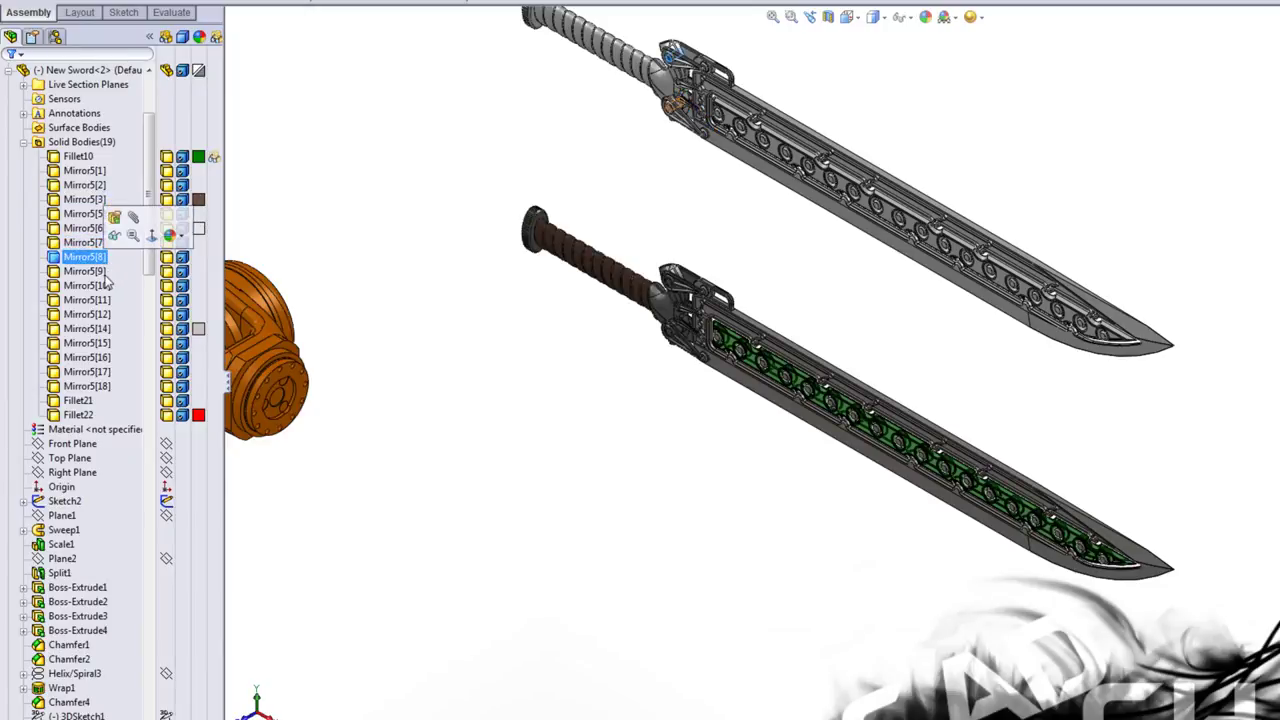
ctrl+click(106, 272)
Colour the guard piece pure blue (RGB 0, 0, 255) at the sword-part level.
click(668, 92)
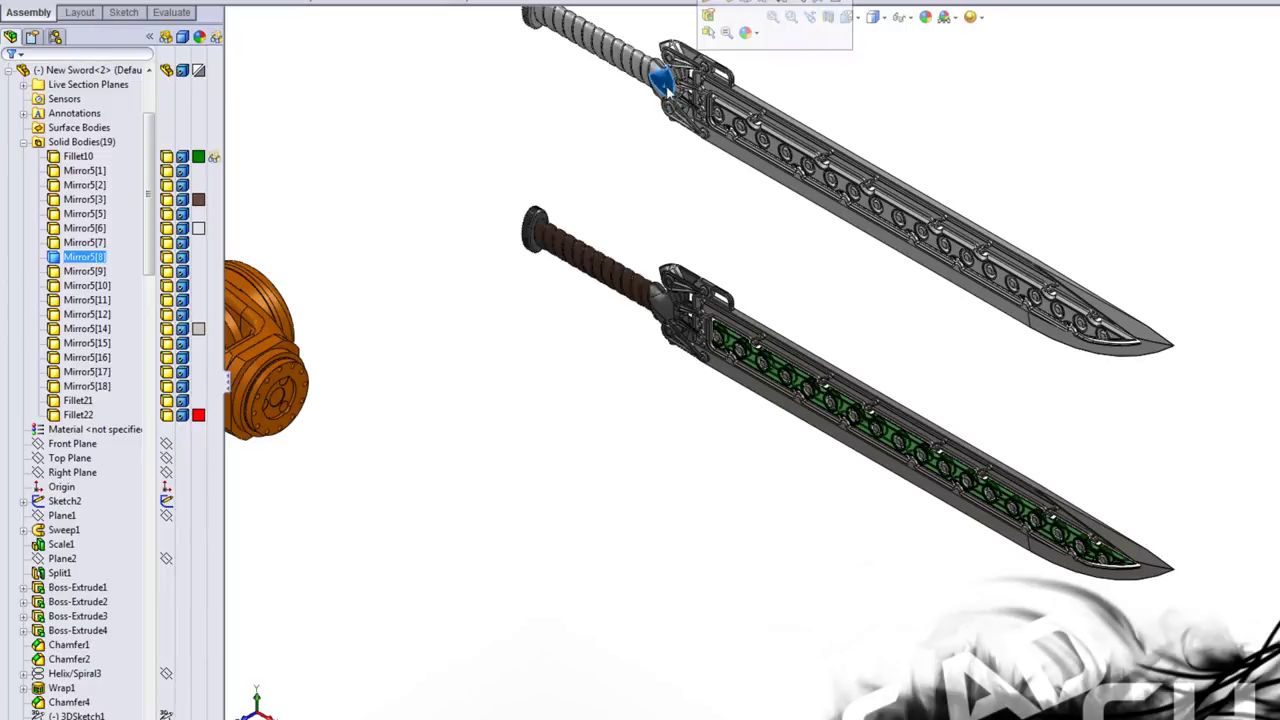
right_click(670, 92)
click(757, 37)
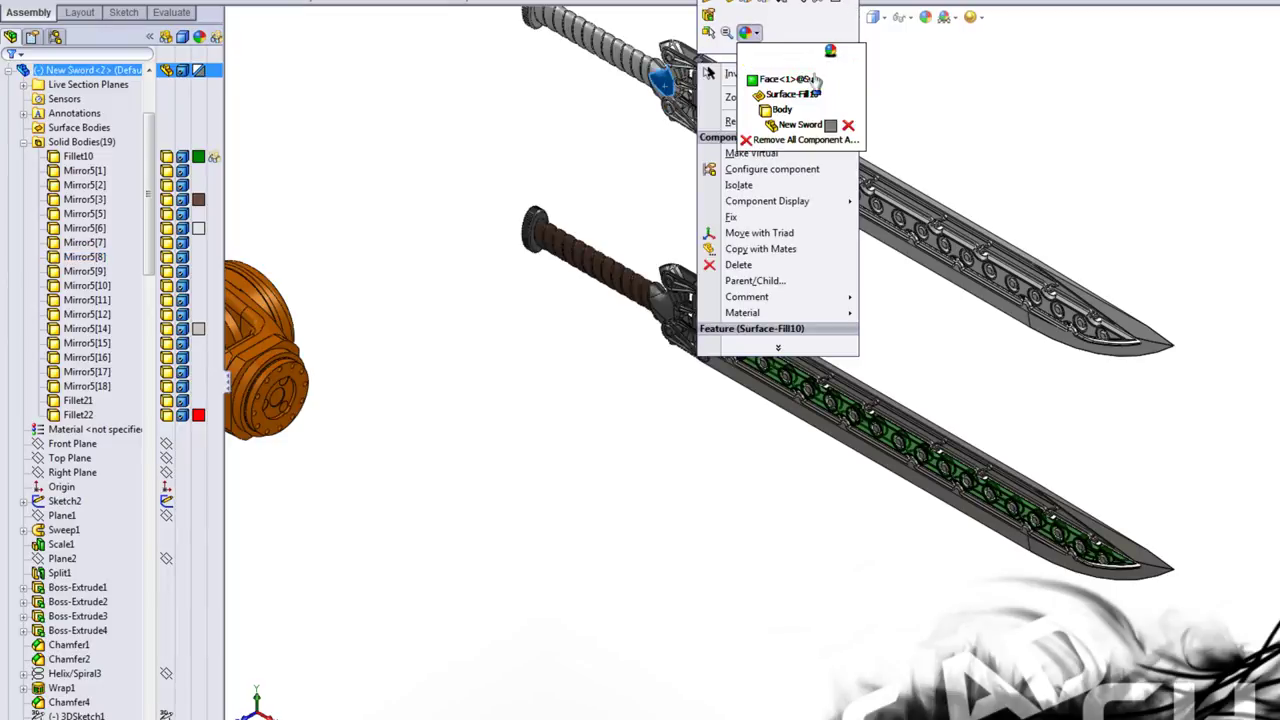
click(830, 122)
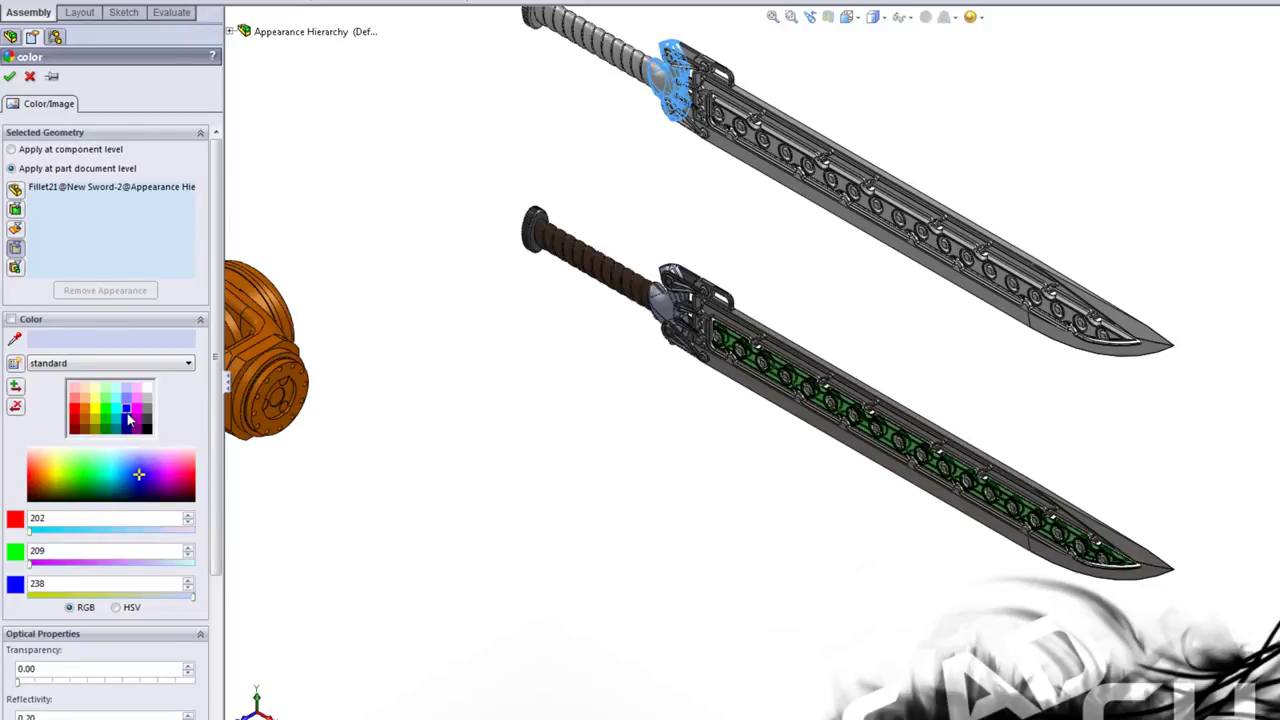
click(128, 418)
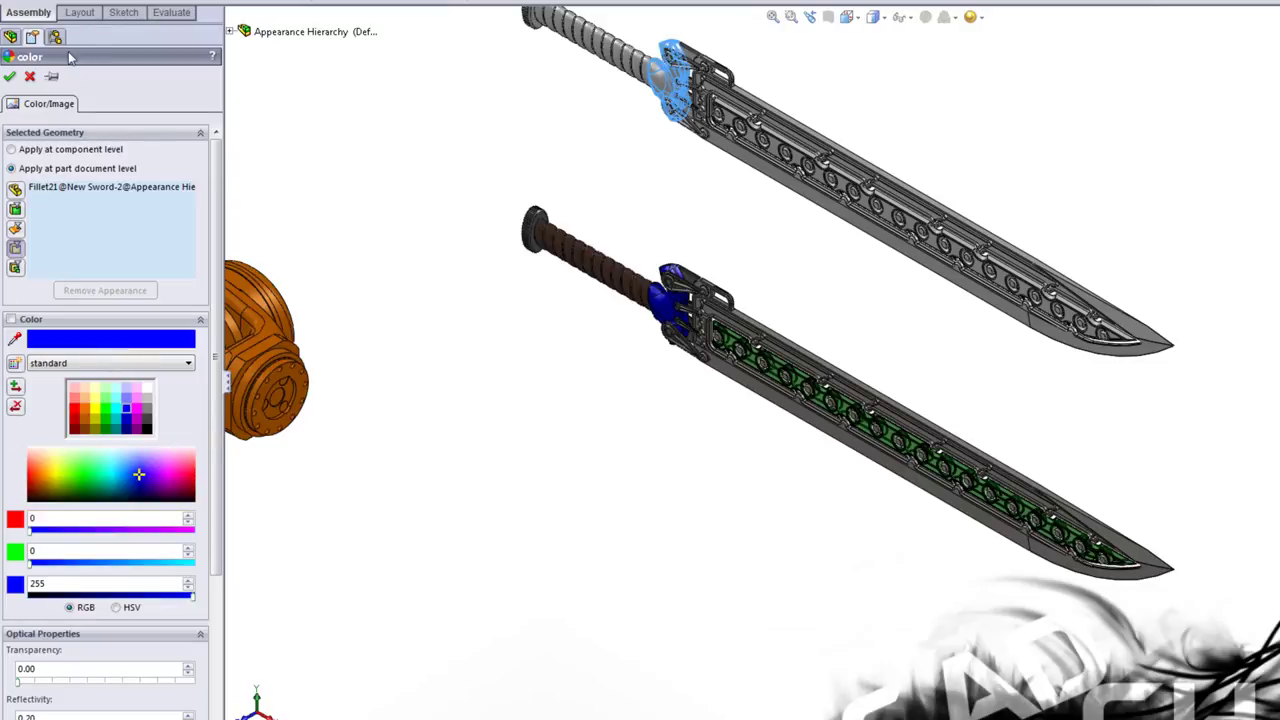
click(10, 77)
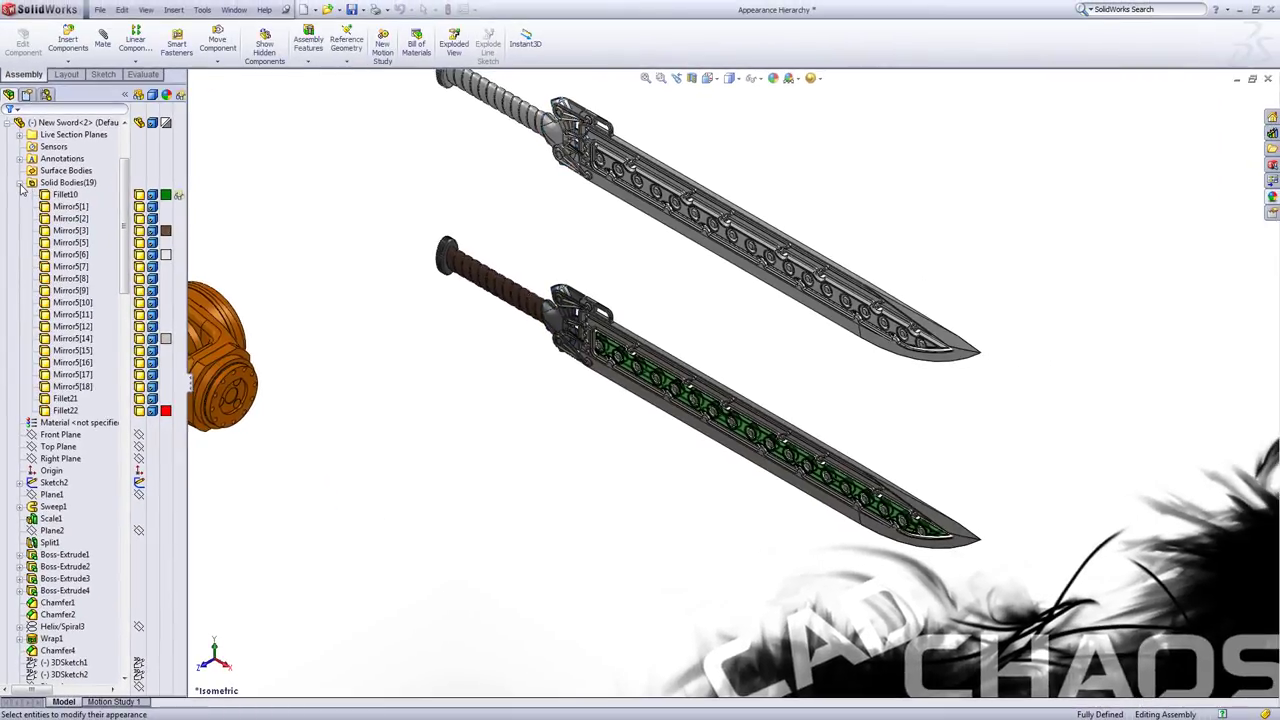
Fit the whole assembly in view and select the KR90 R2700 robot's upper-arm sub-part.
click(22, 147)
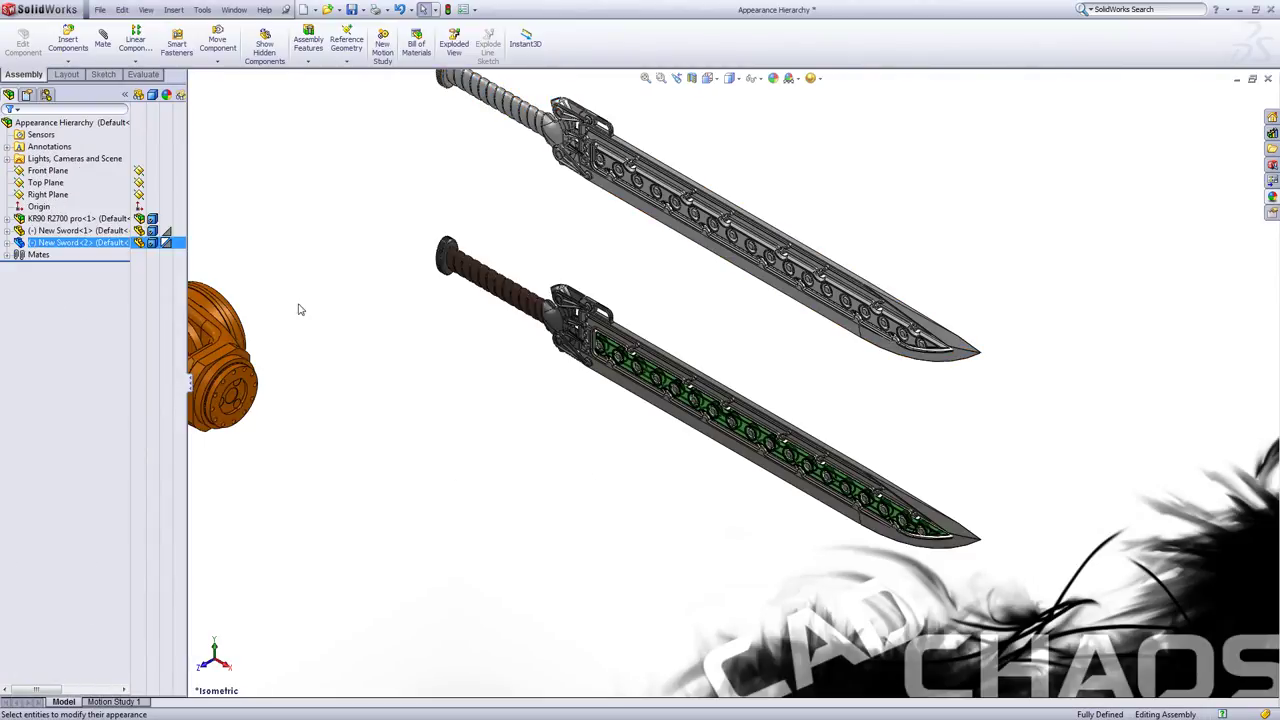
key(f)
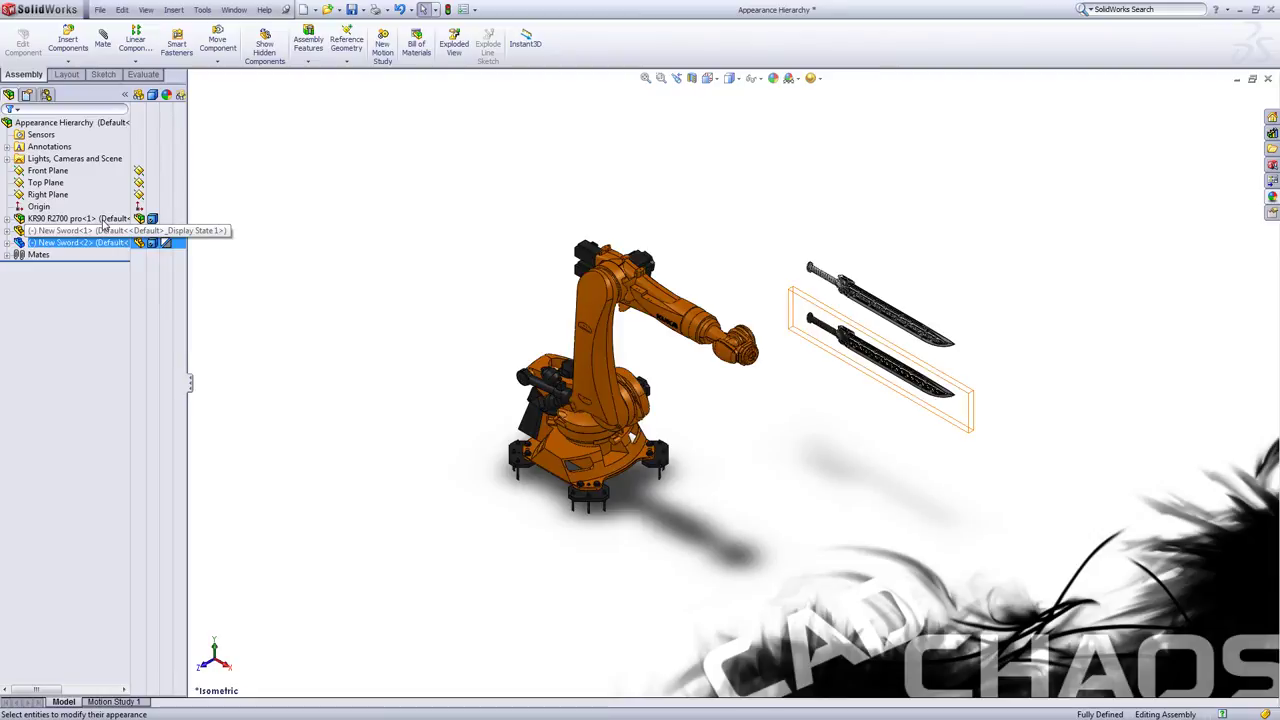
click(104, 220)
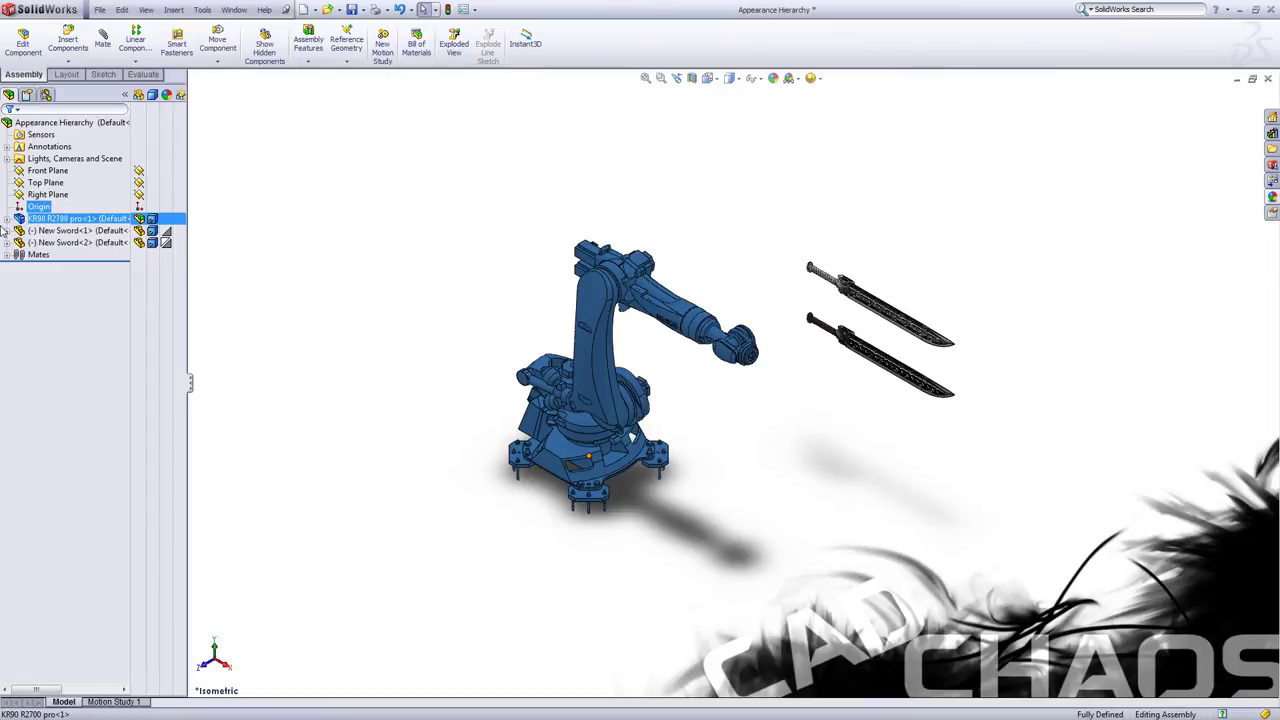
click(7, 219)
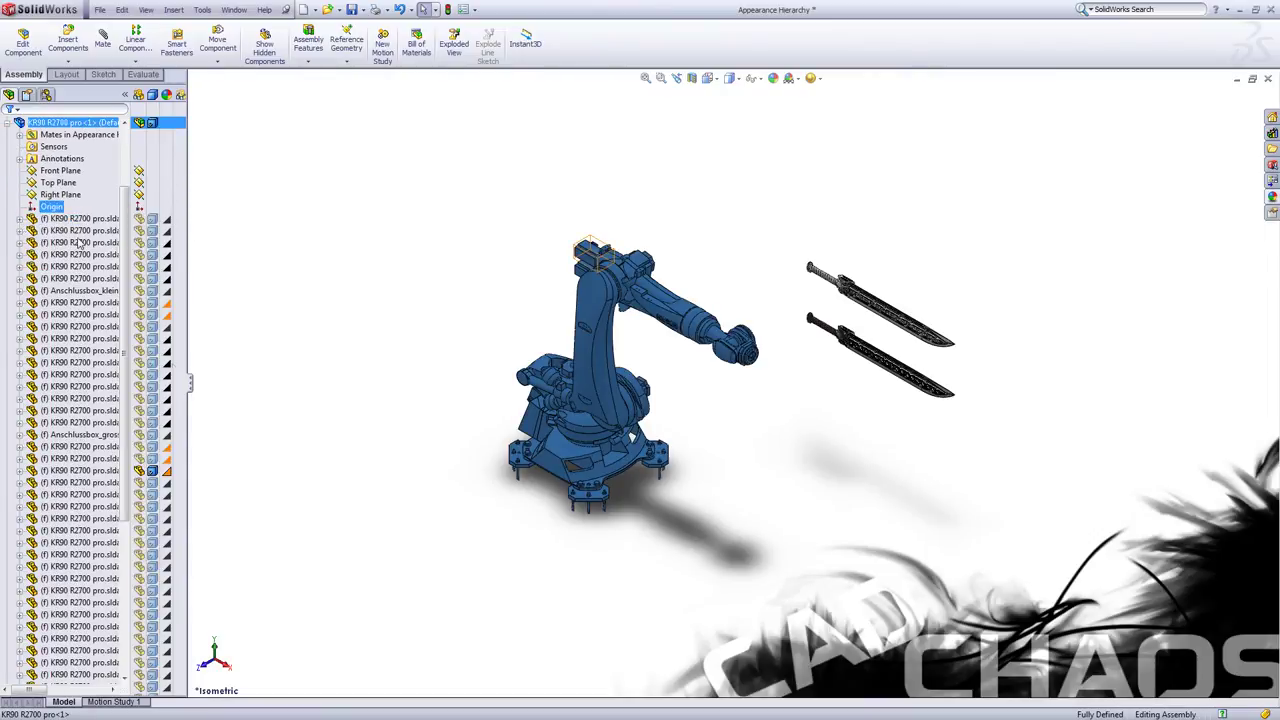
click(80, 410)
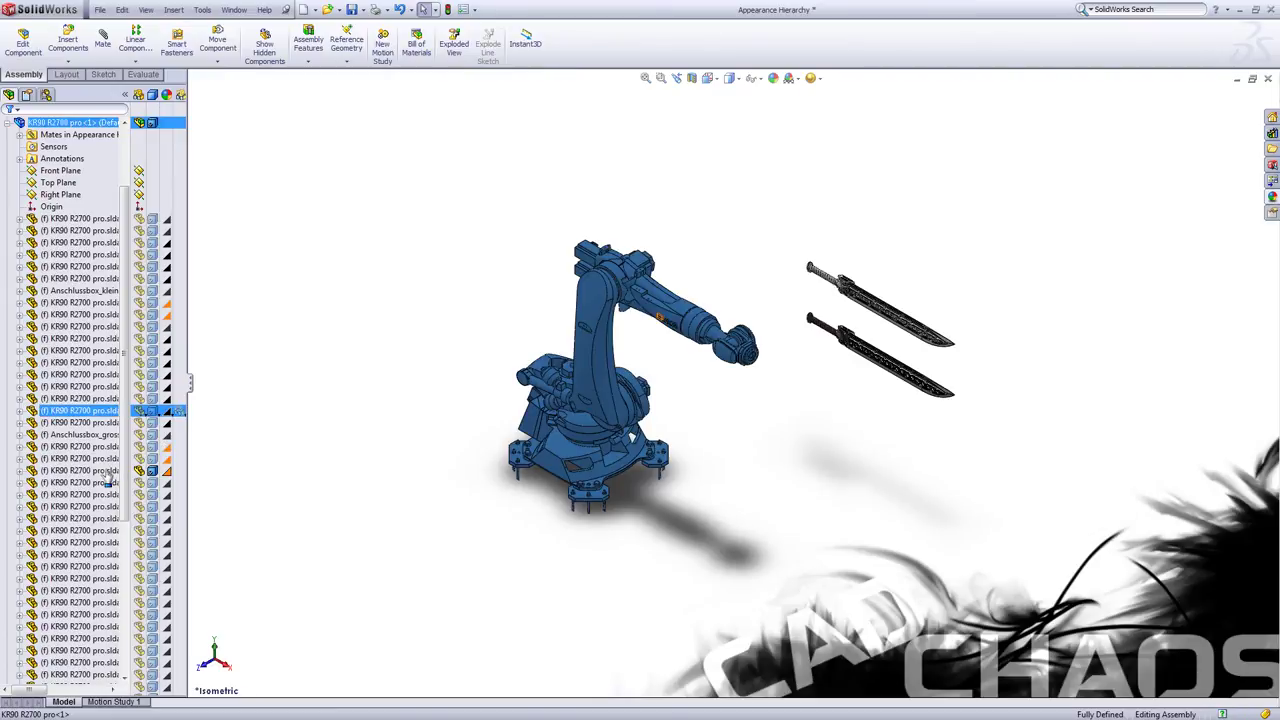
click(106, 471)
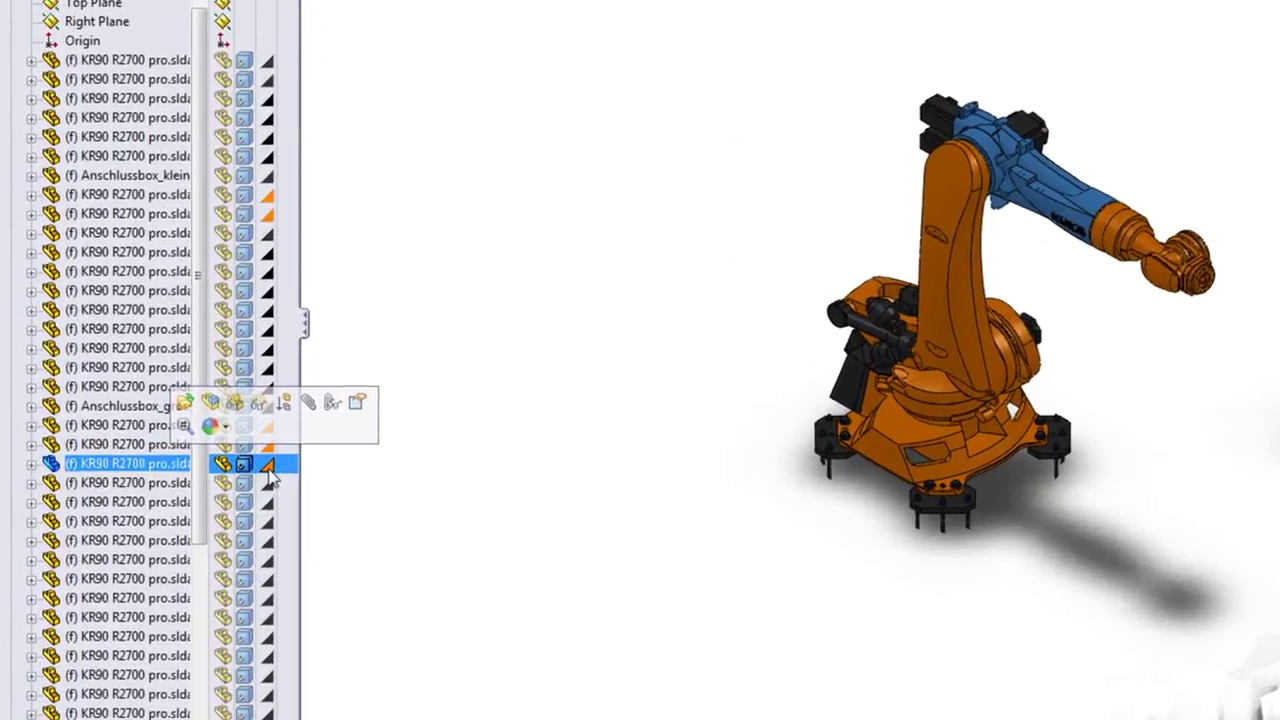
Recolour the robot's upper arm white (RGB 255, 255, 255) at the component level.
ctrl+click(228, 487)
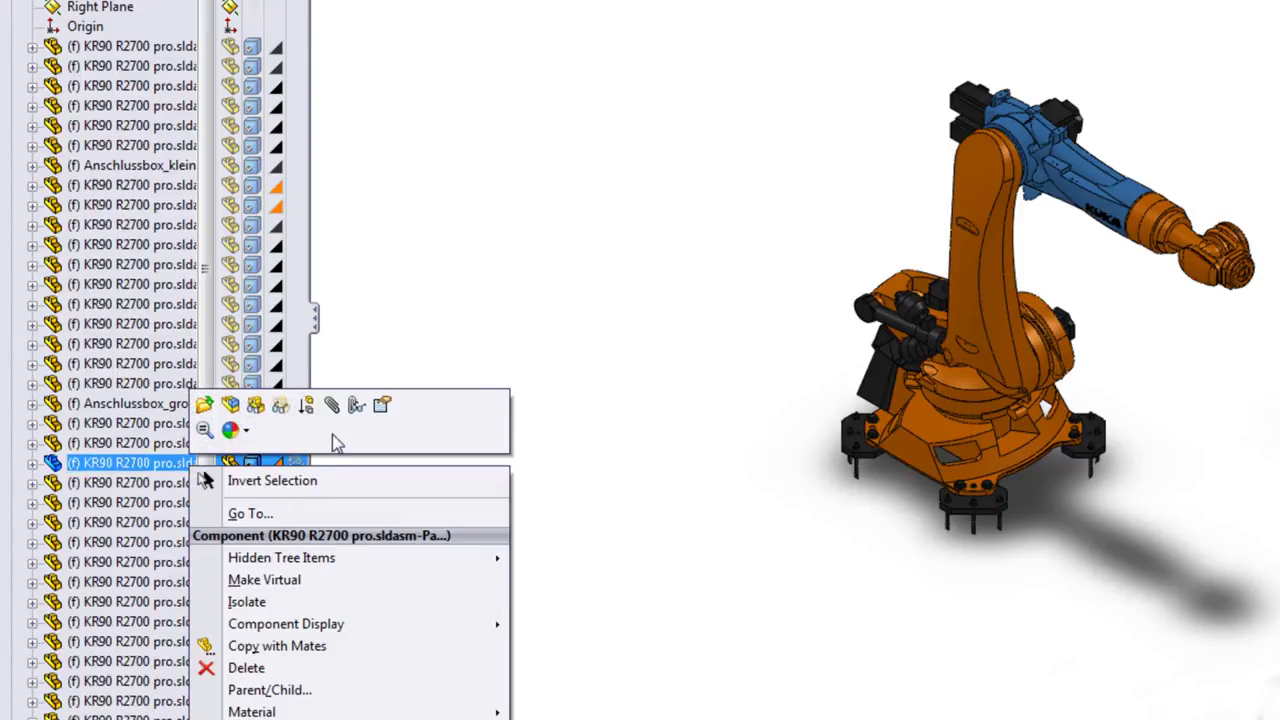
click(244, 431)
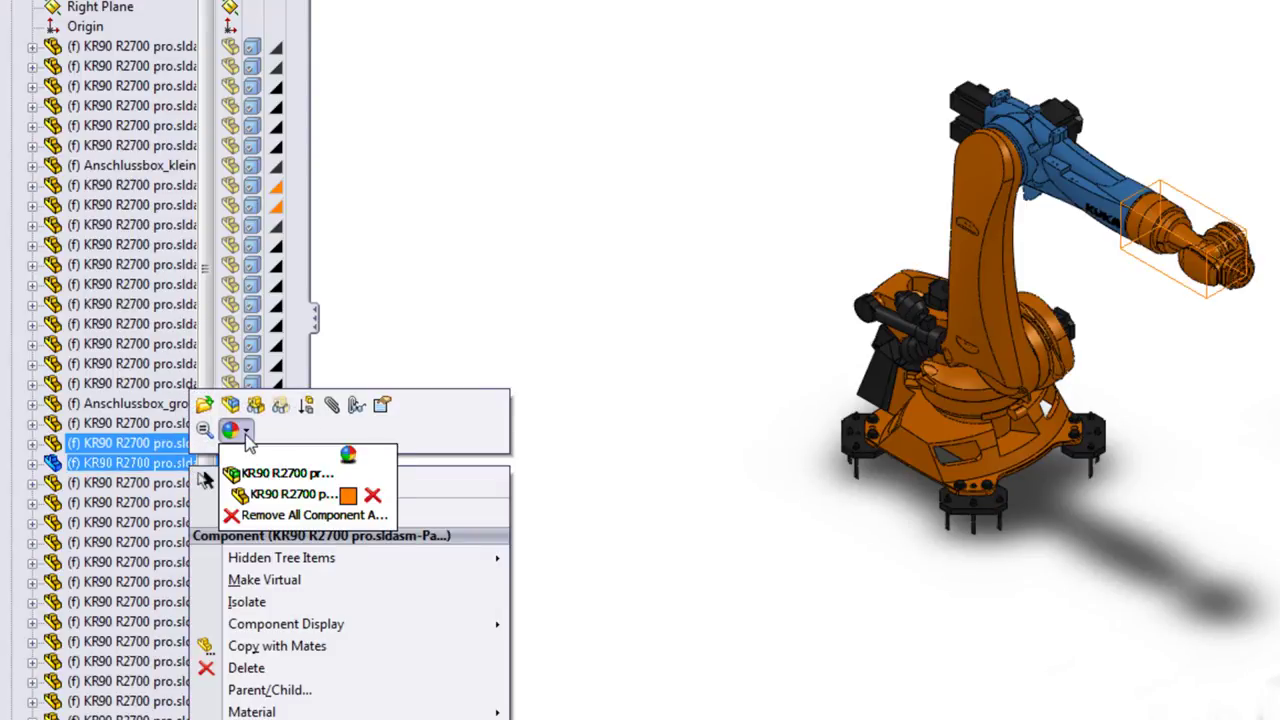
click(350, 478)
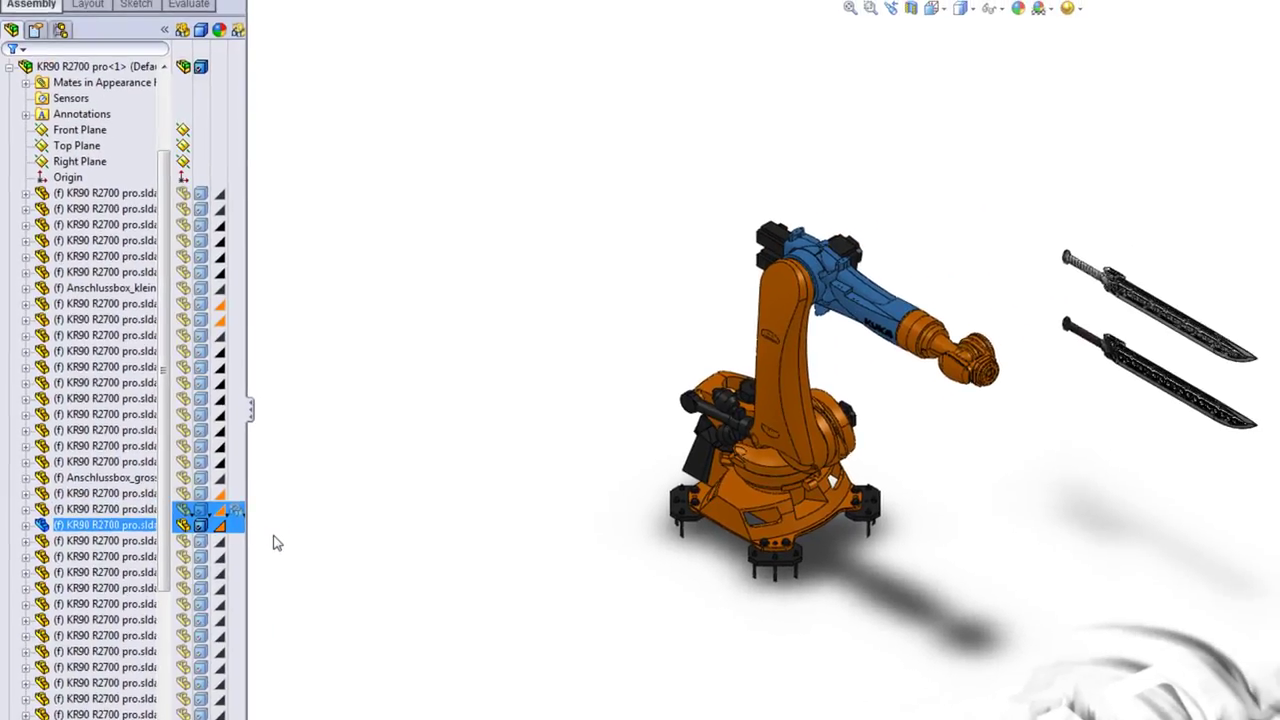
click(218, 538)
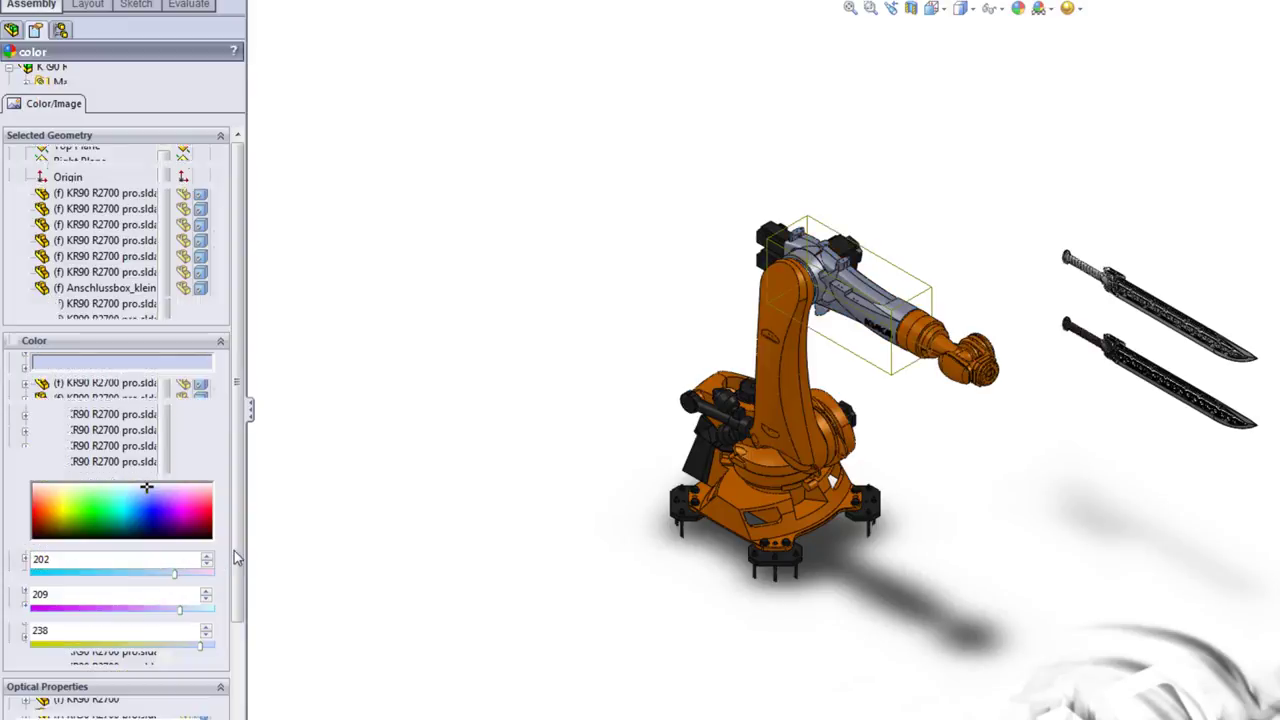
click(162, 417)
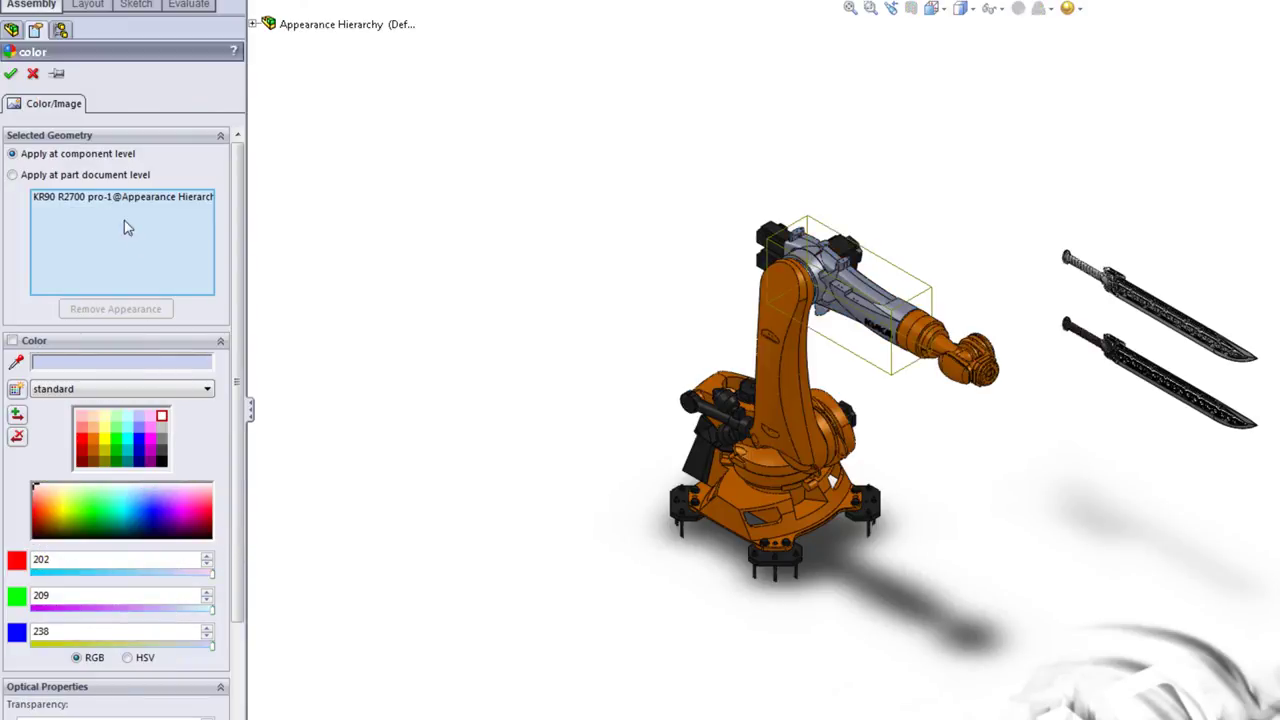
click(8, 79)
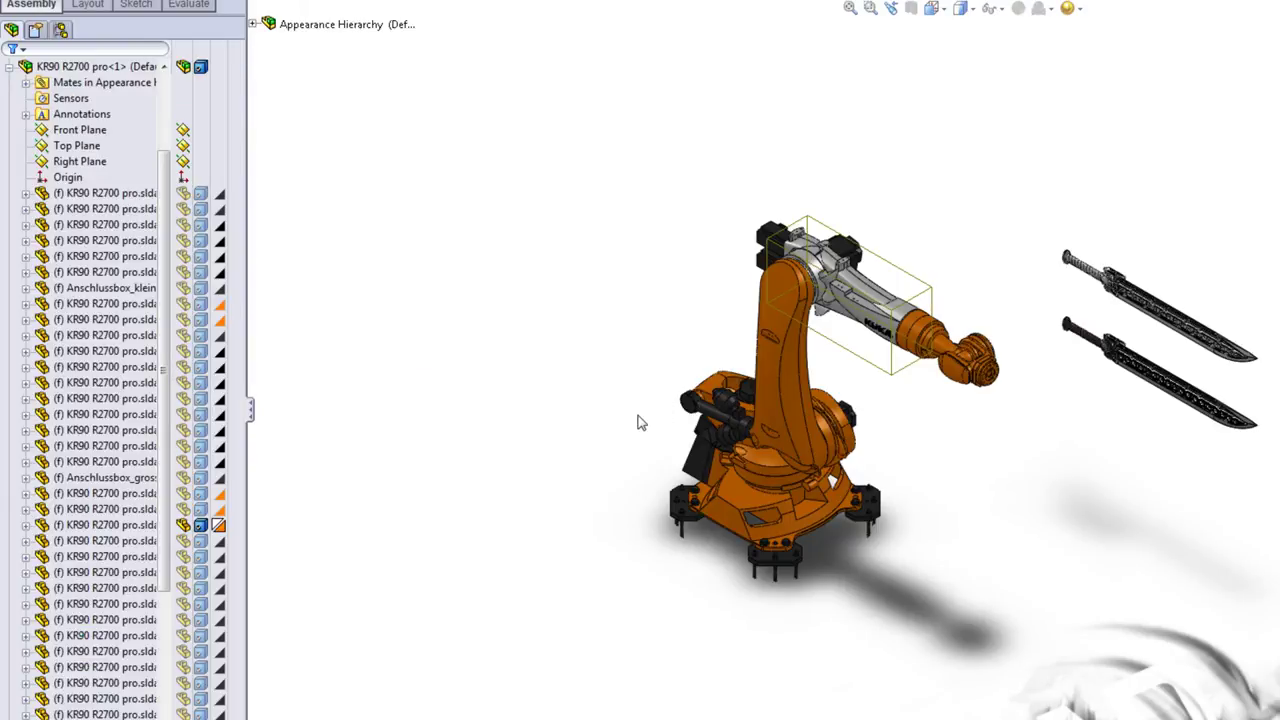
right_click(113, 527)
click(120, 482)
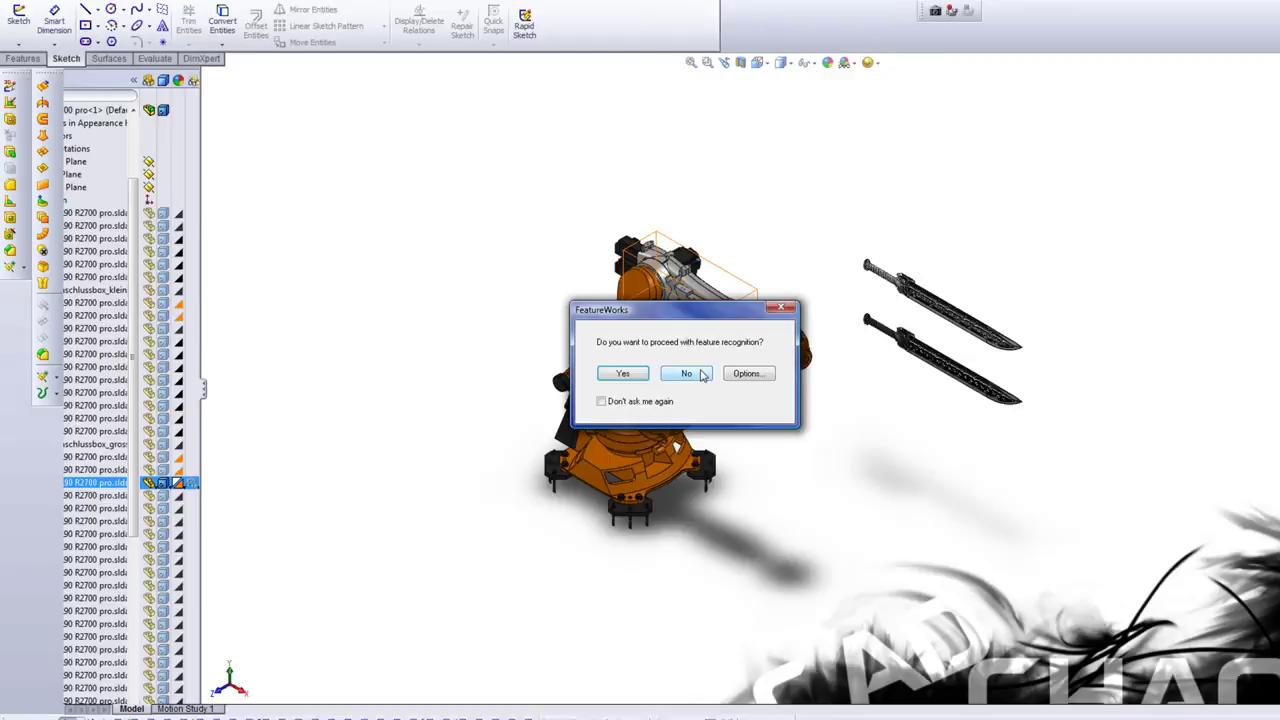
click(701, 374)
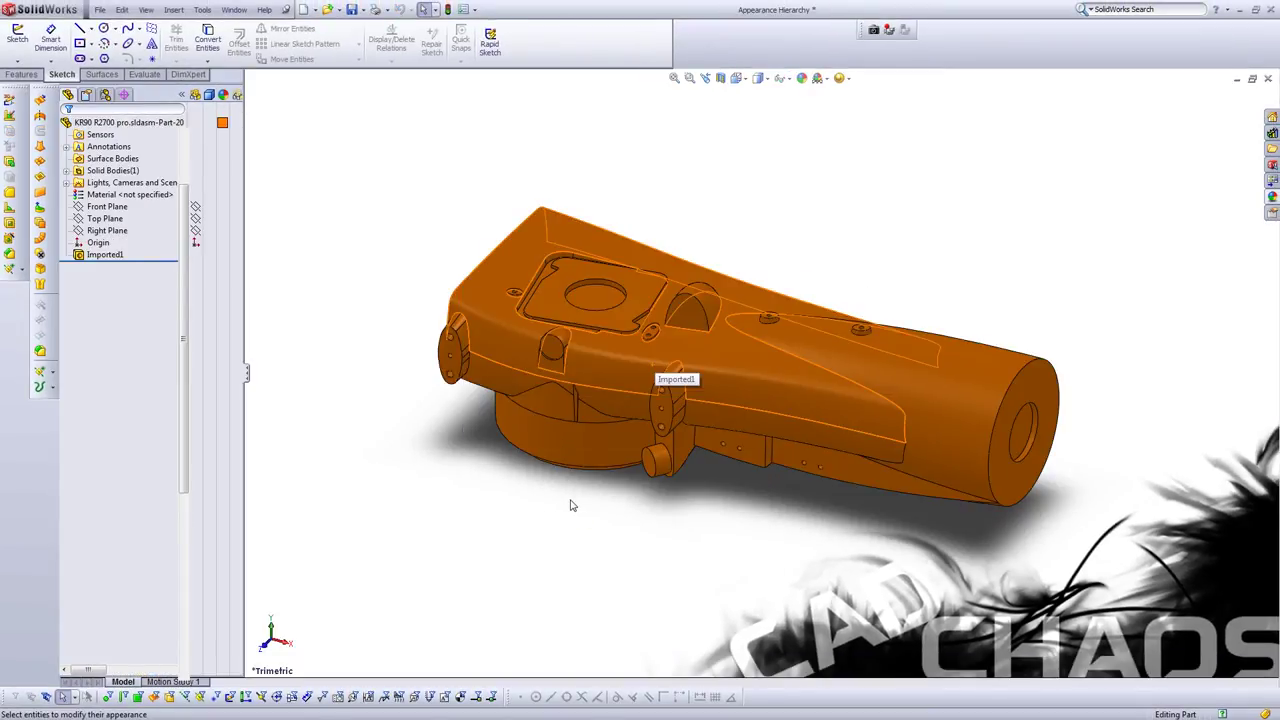
key(ctrl+Tab)
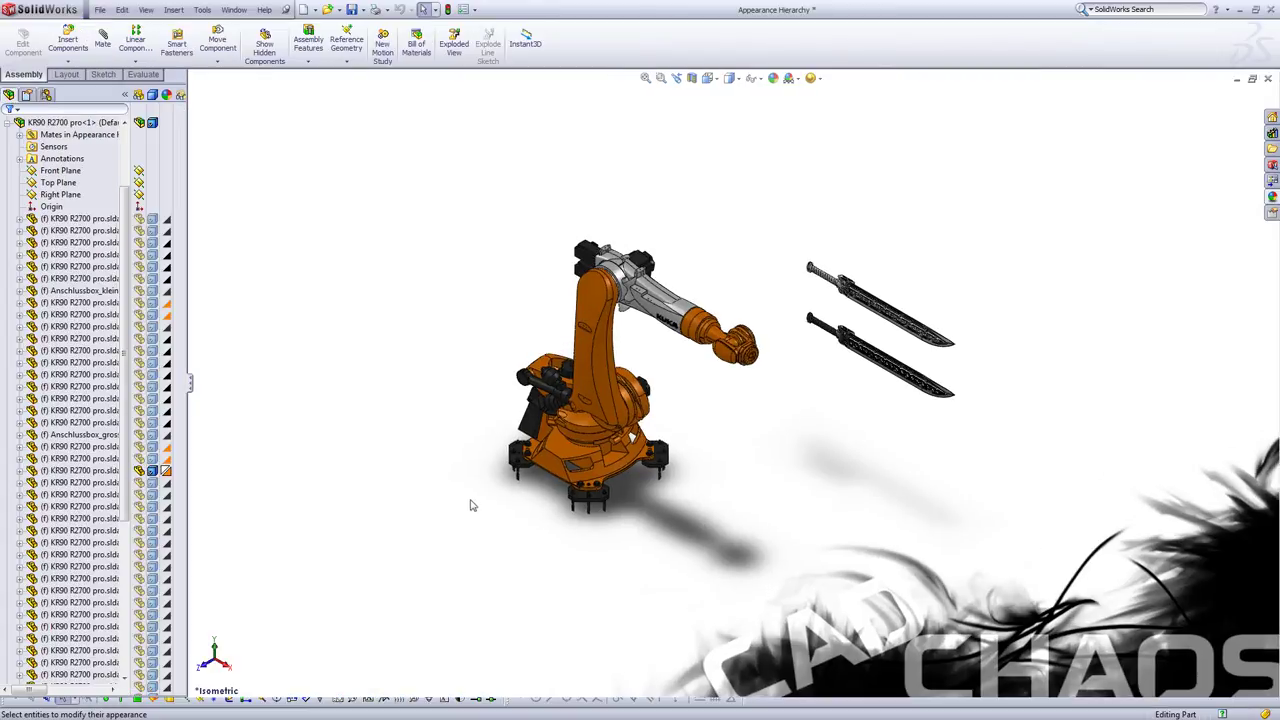
Give the whole KR90 R2700 robot subassembly its own component-level appearance.
click(176, 363)
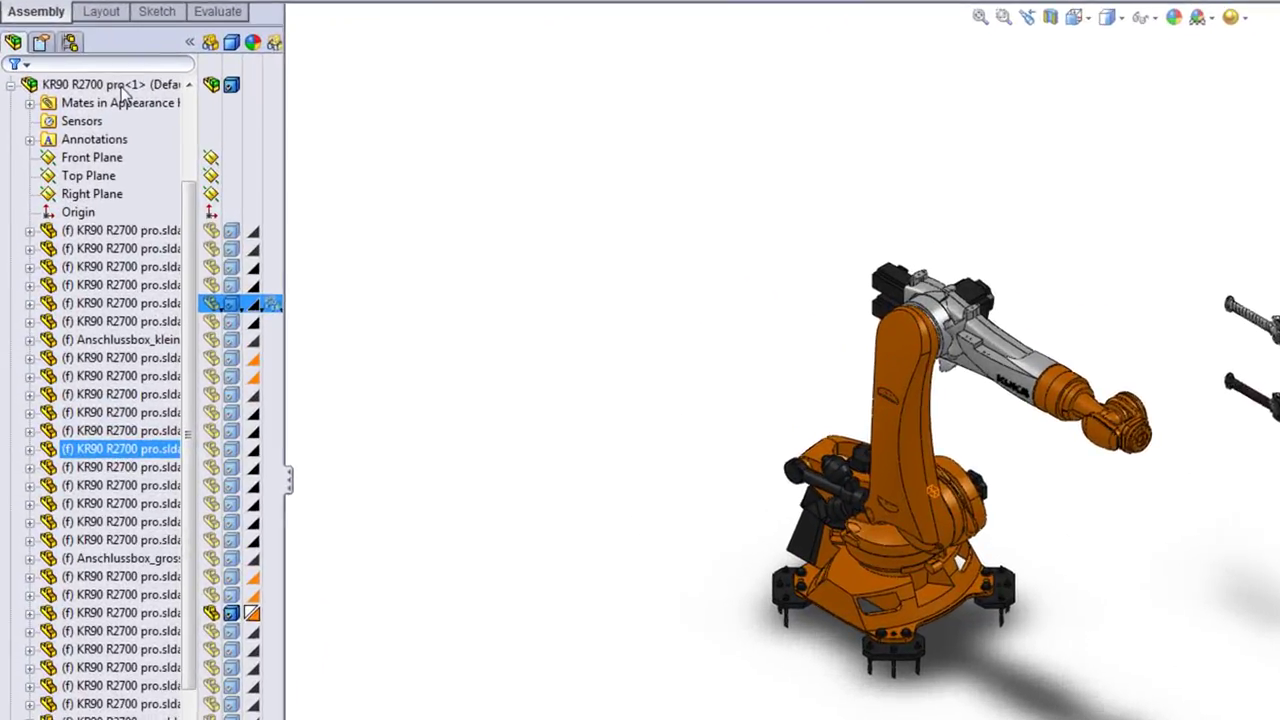
click(120, 86)
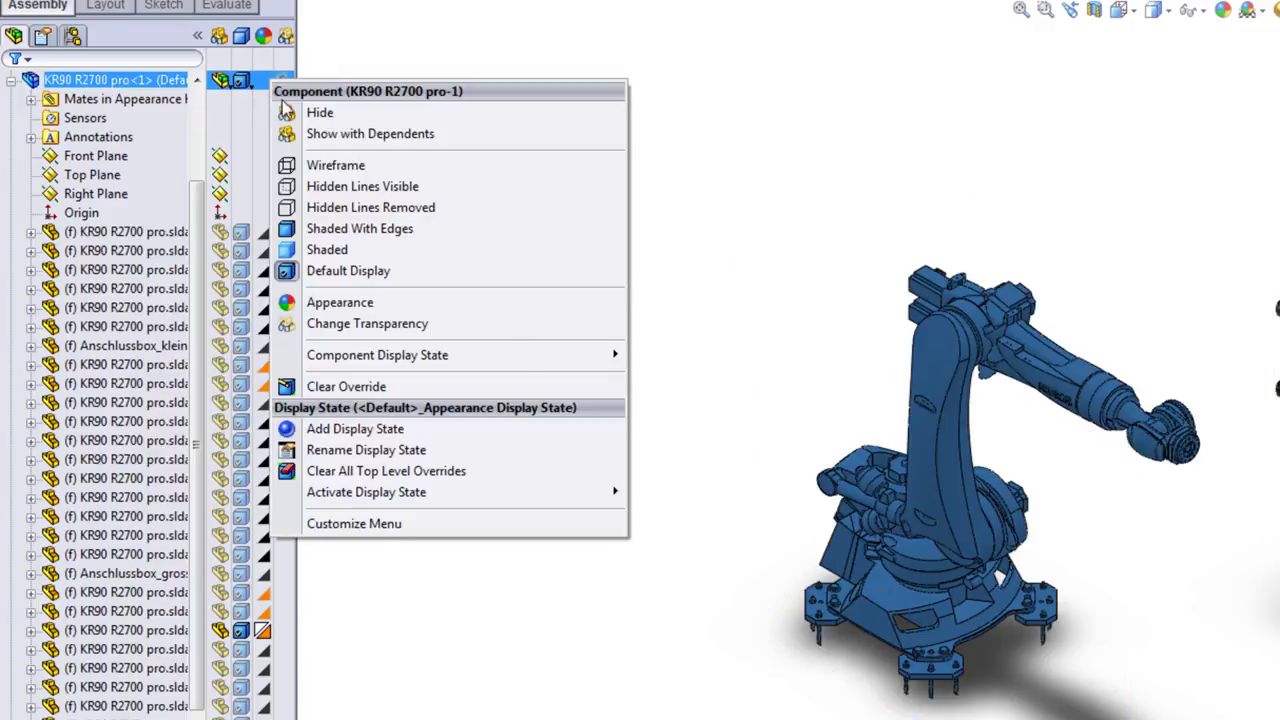
click(432, 317)
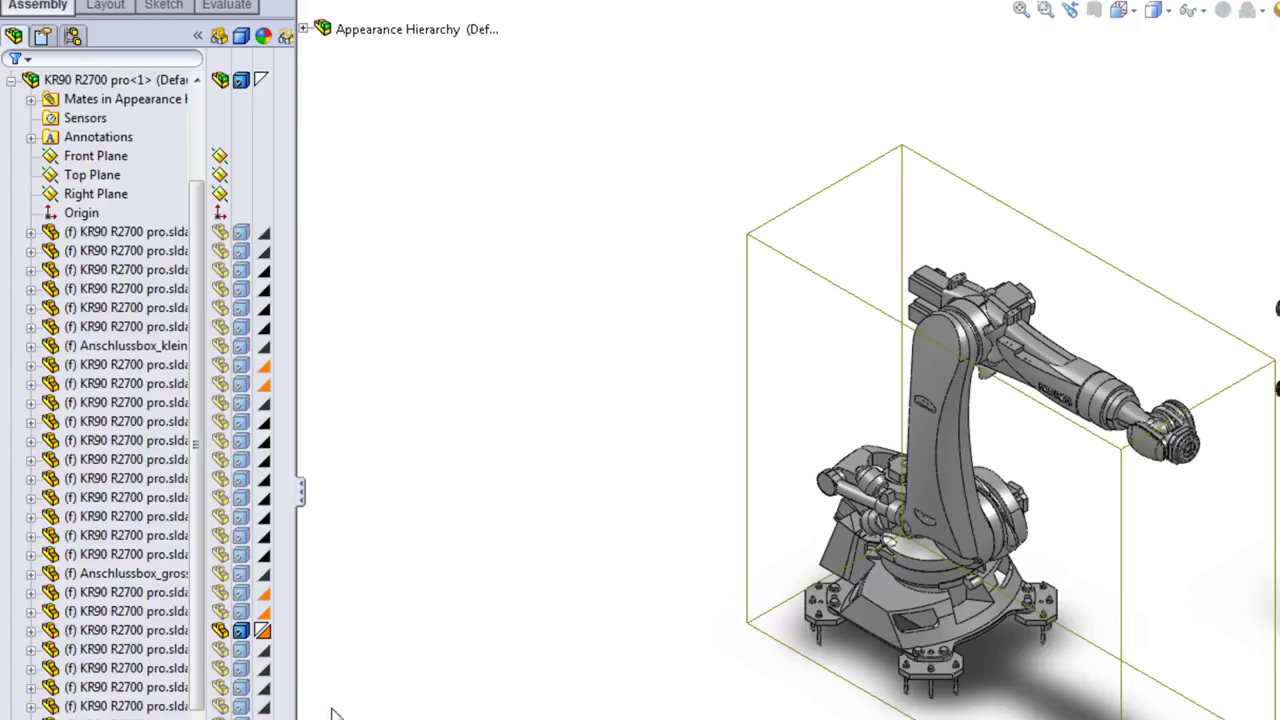
Remove the component-level colour override from KR90 R2700 pro<1>, restoring its orange and white parts.
click(265, 82)
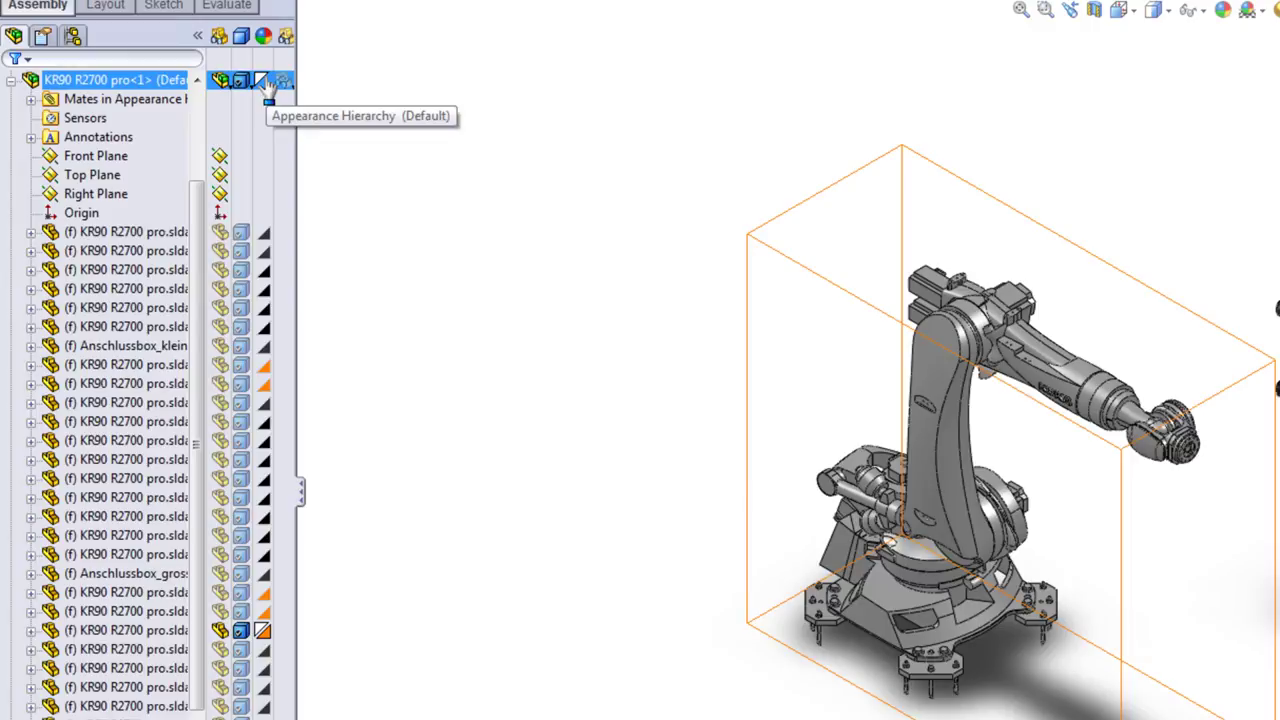
right_click(266, 84)
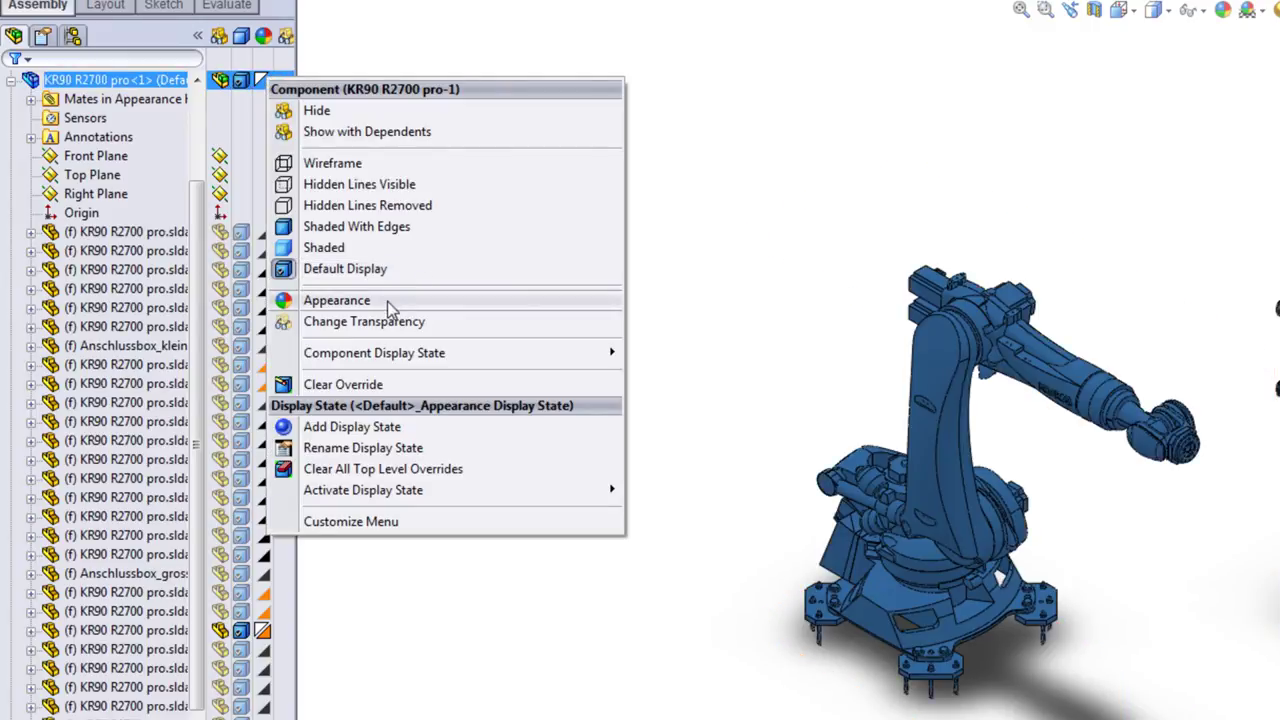
key(Escape)
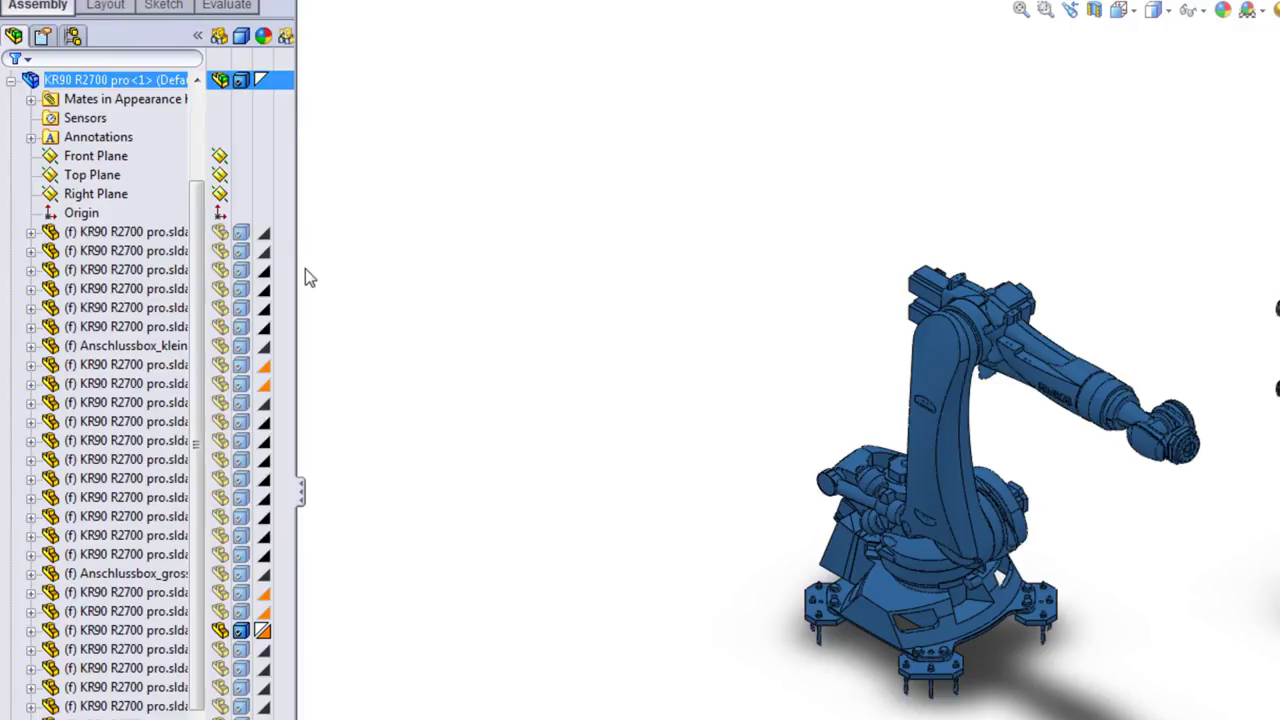
click(240, 422)
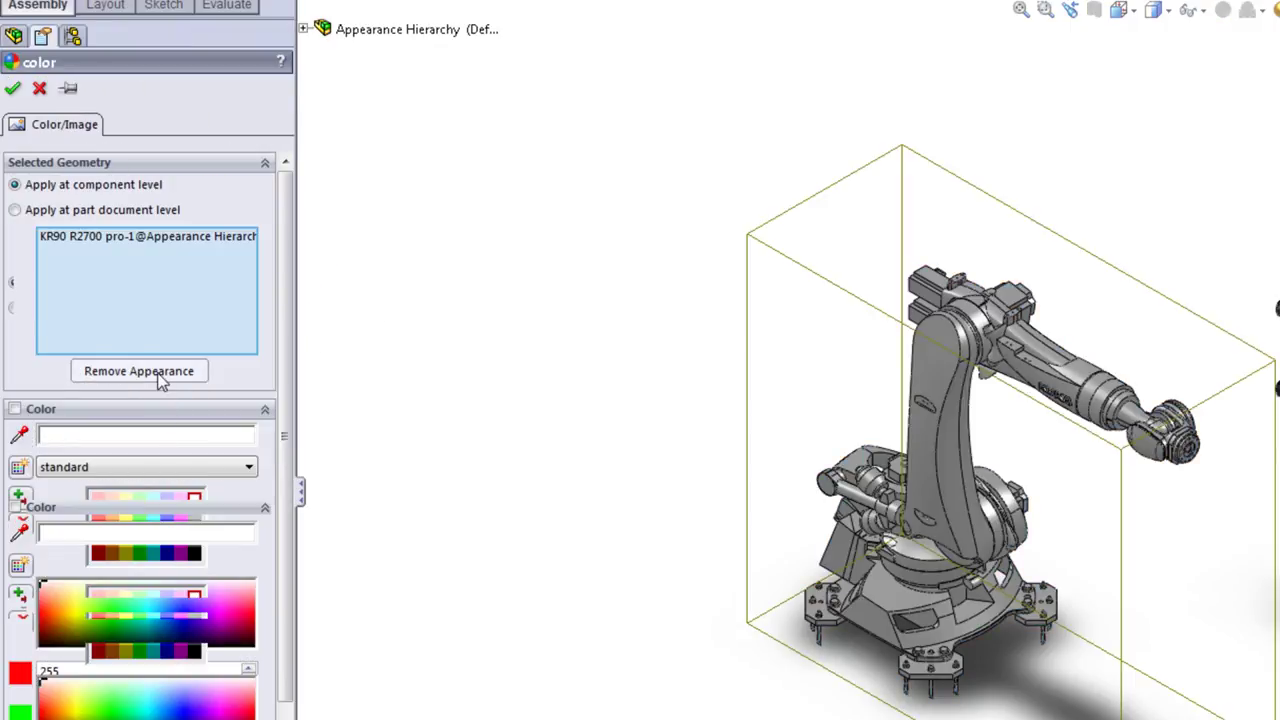
click(155, 372)
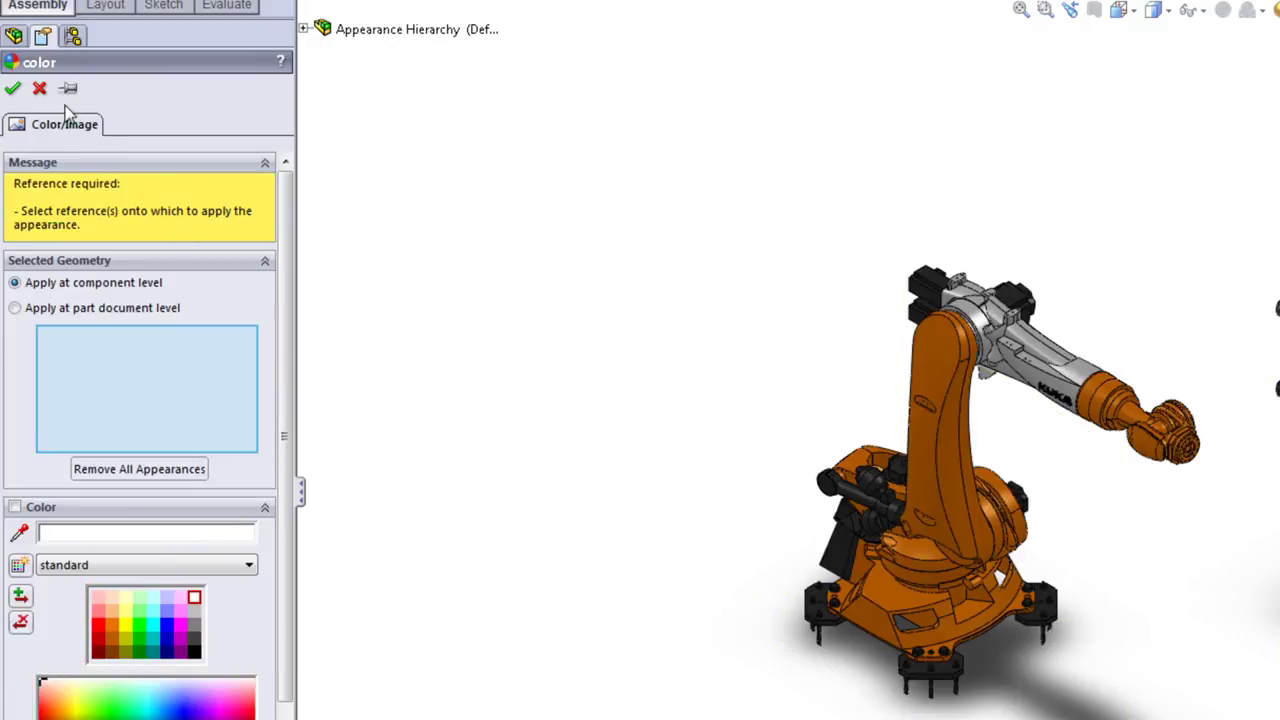
click(13, 92)
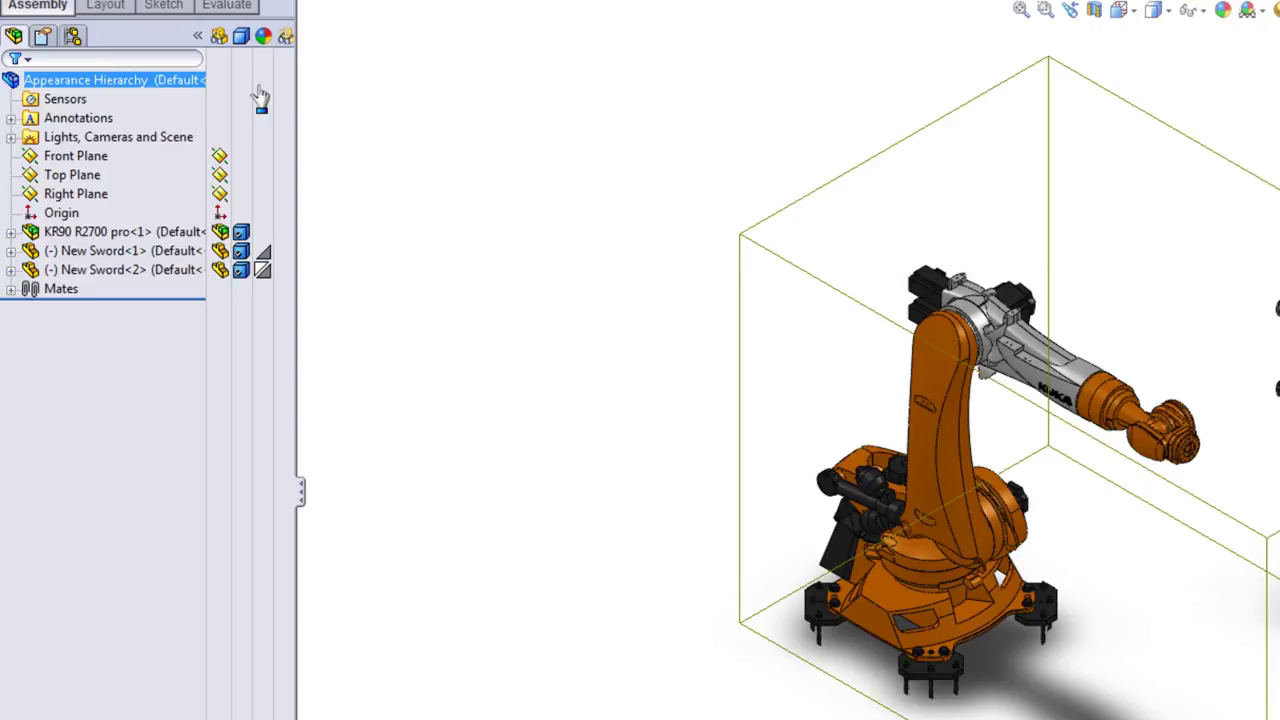
Apply the blue swatch to the top-level Appearance Hierarchy assembly's appearance.
right_click(268, 80)
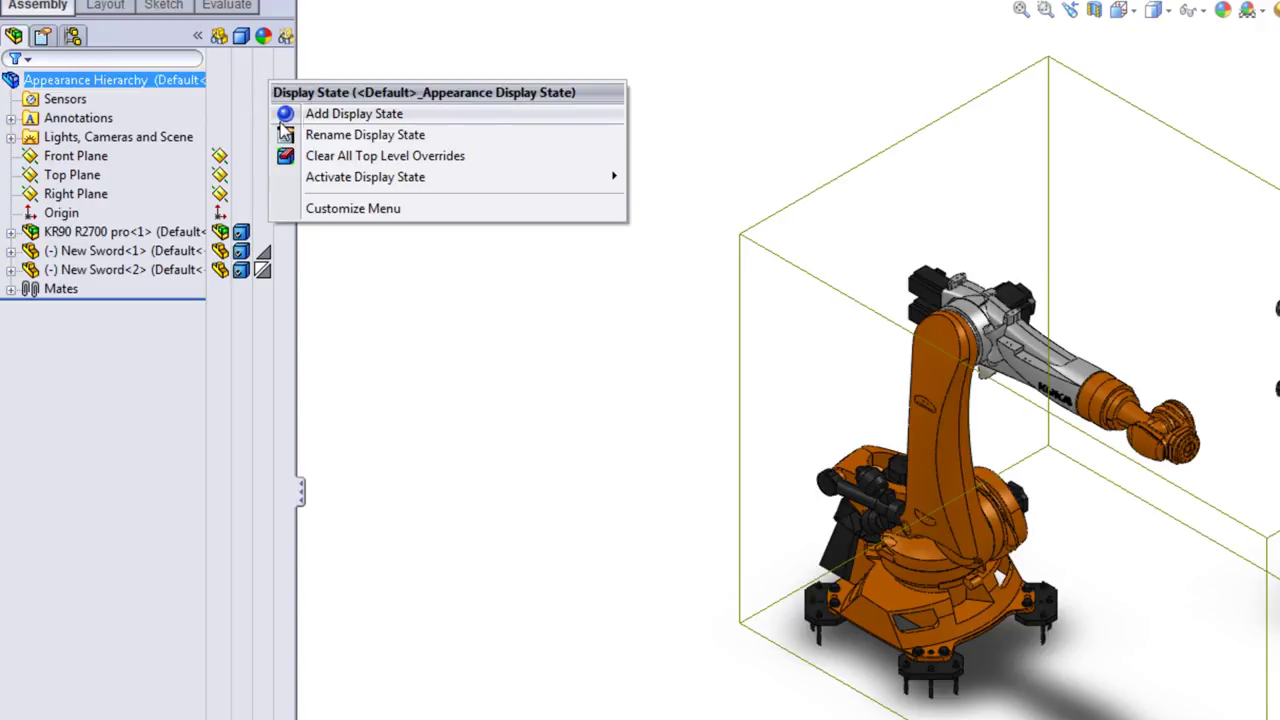
click(143, 84)
right_click(145, 86)
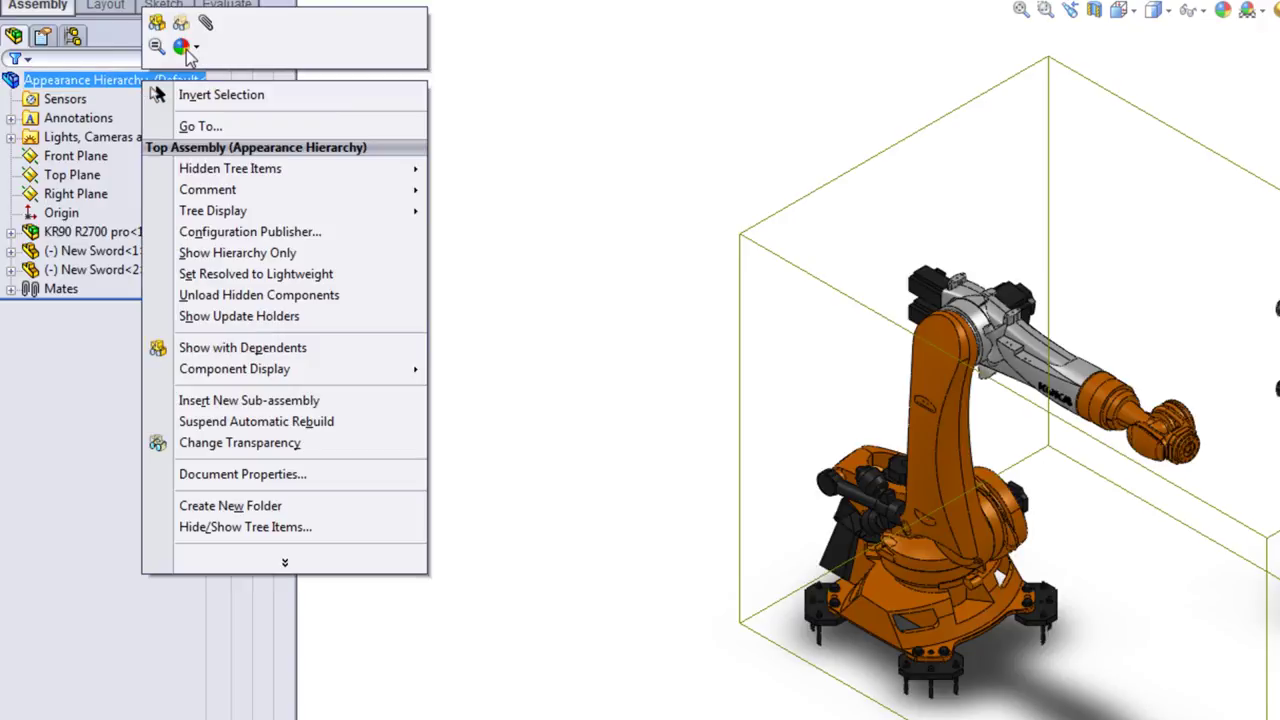
click(195, 46)
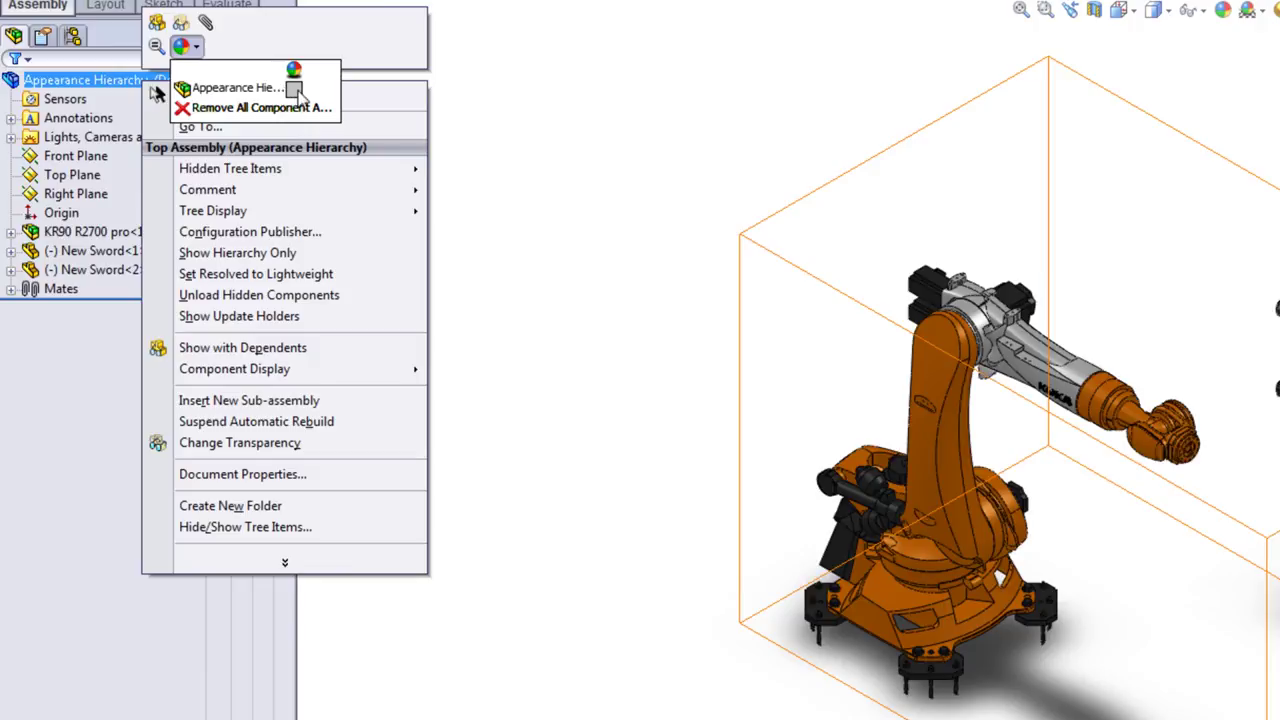
click(298, 92)
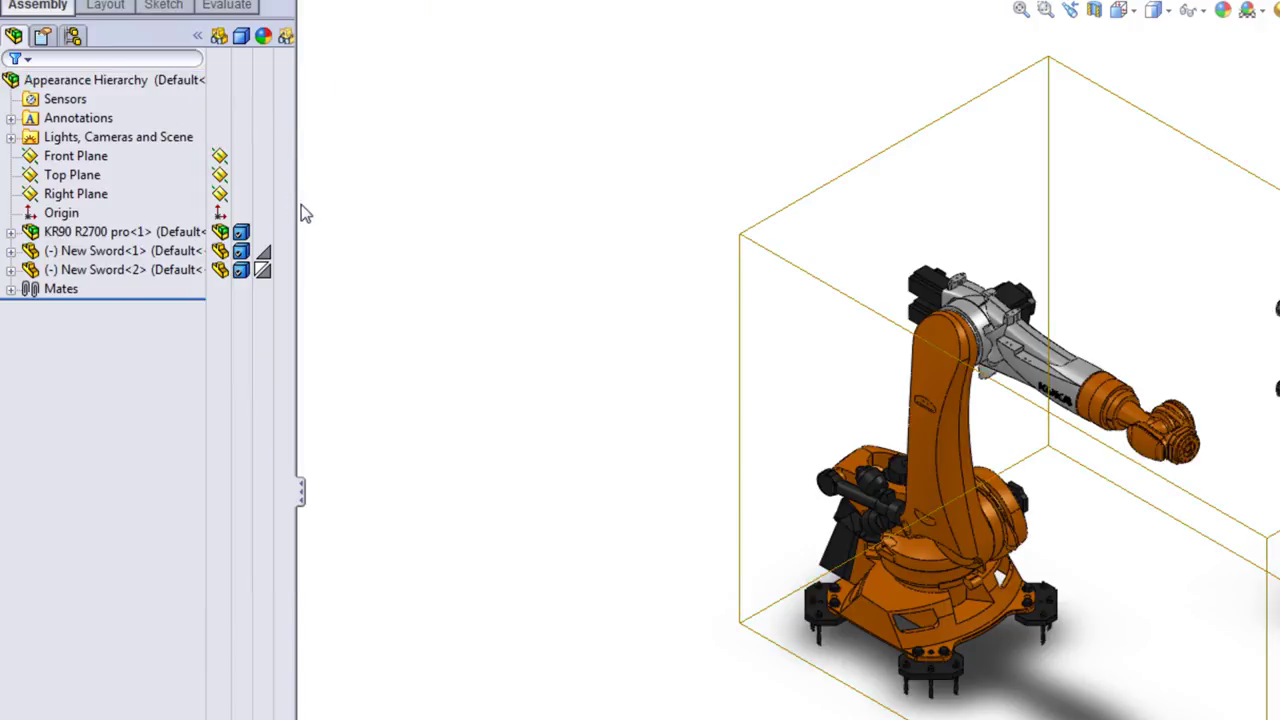
click(200, 115)
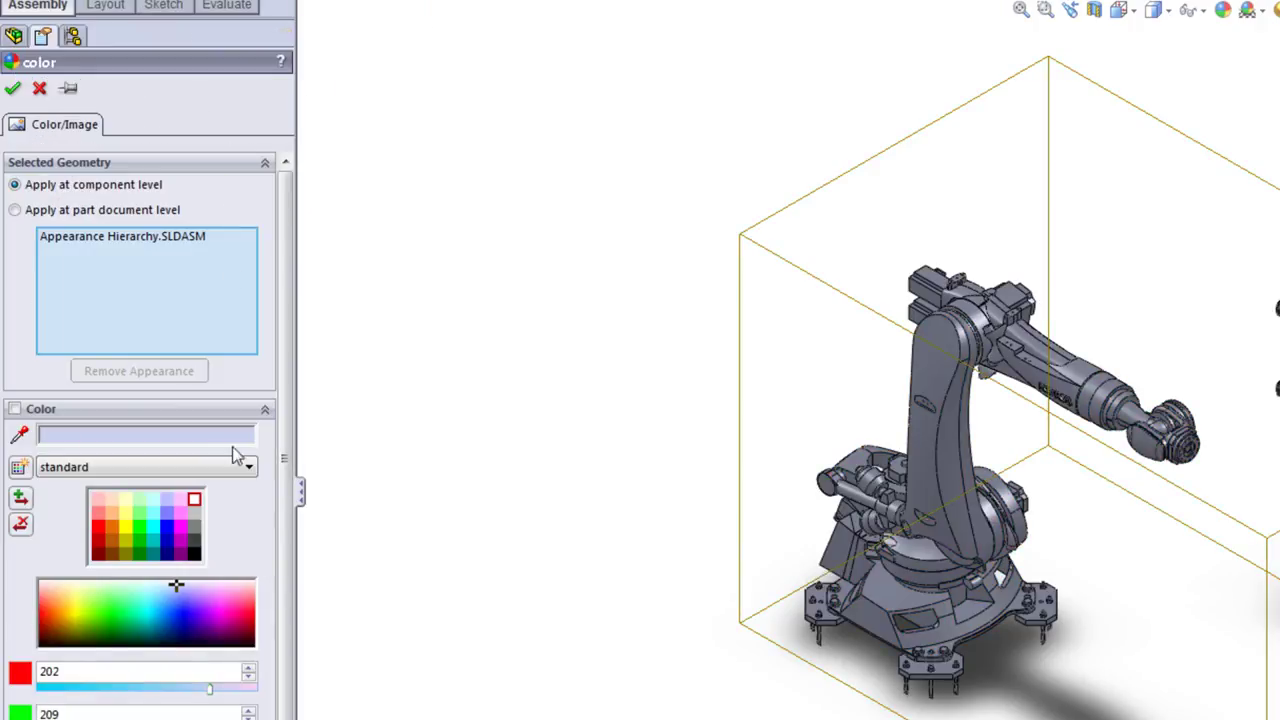
click(166, 526)
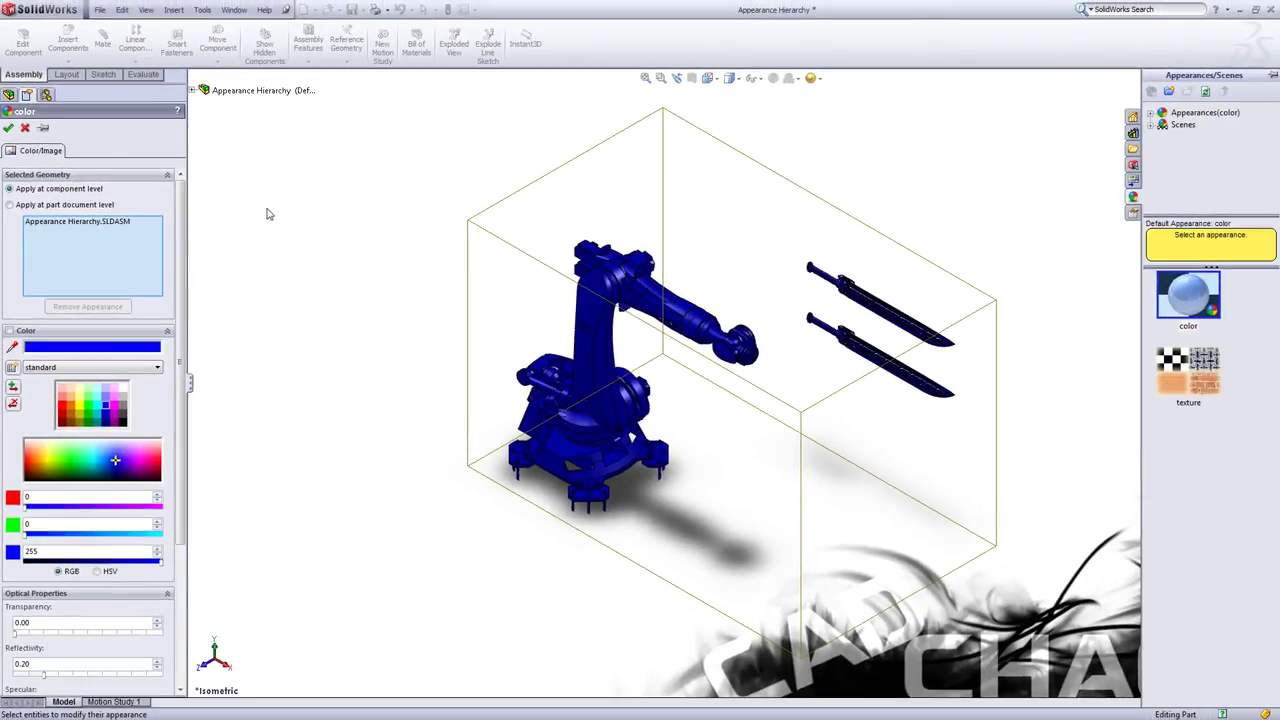
key(Return)
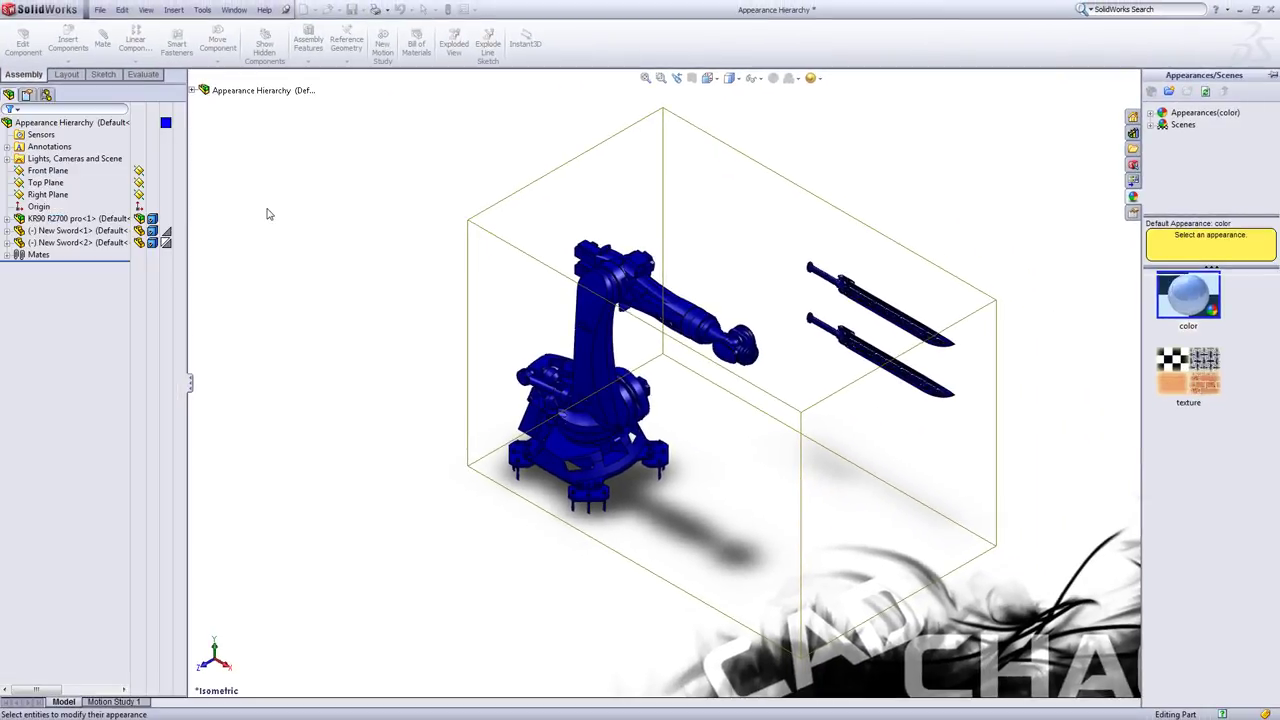